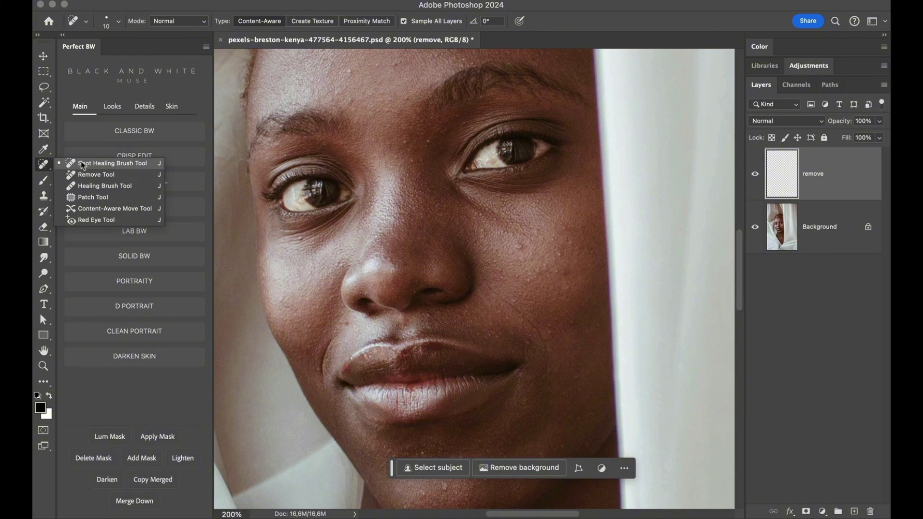
Step: Choose the Spot Healing Brush for the remove layer and set the brush size to 18 px
left_click(101, 164)
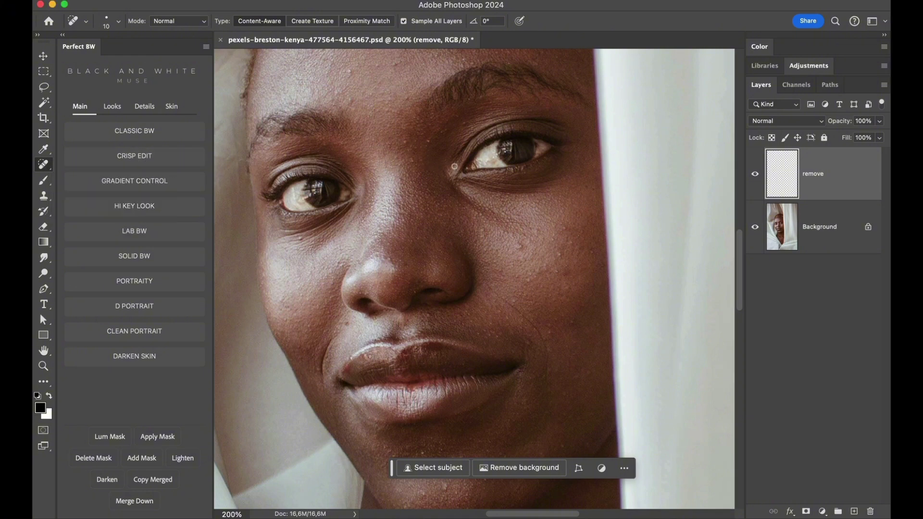
right_click(528, 240)
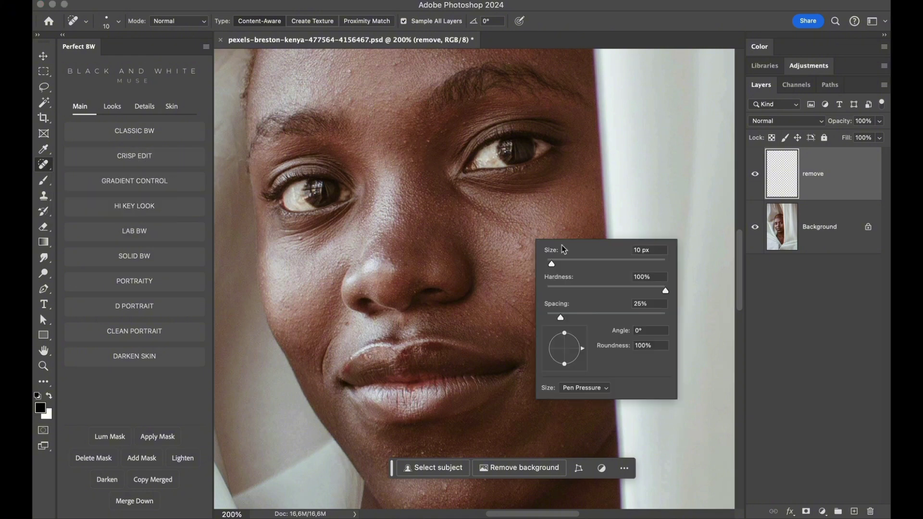
left_click_drag(553, 263, 559, 263)
key("Return")
key("super+plus")
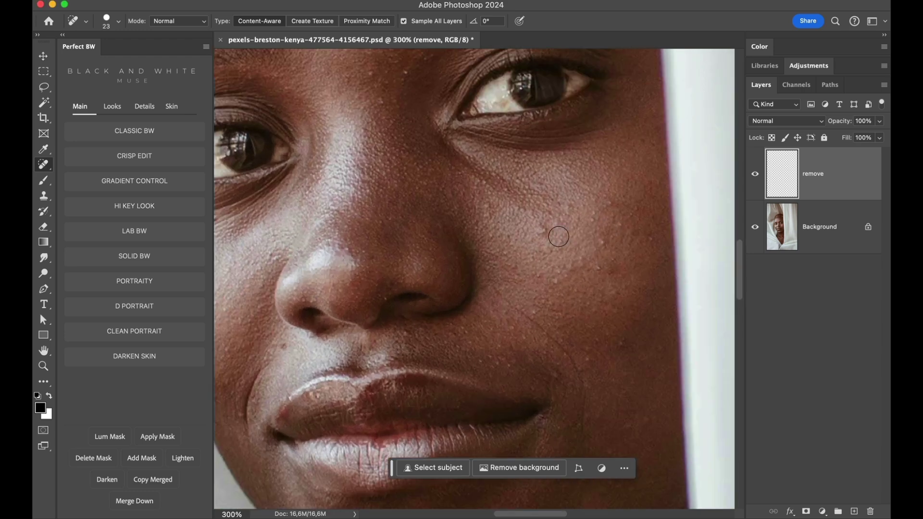
right_click(485, 243)
left_click_drag(514, 271, 512, 270)
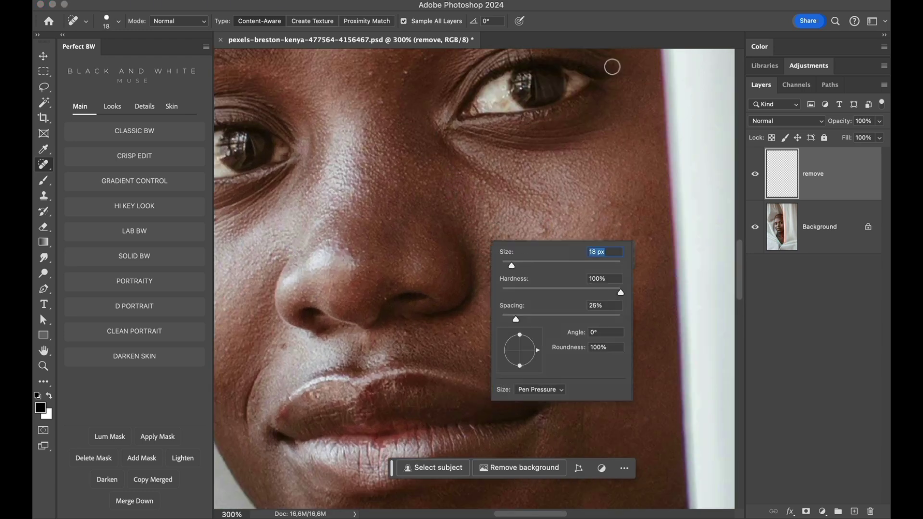
key("Return")
Step: Heal the small blemishes on the cheek beside the white curtain
left_click(540, 230)
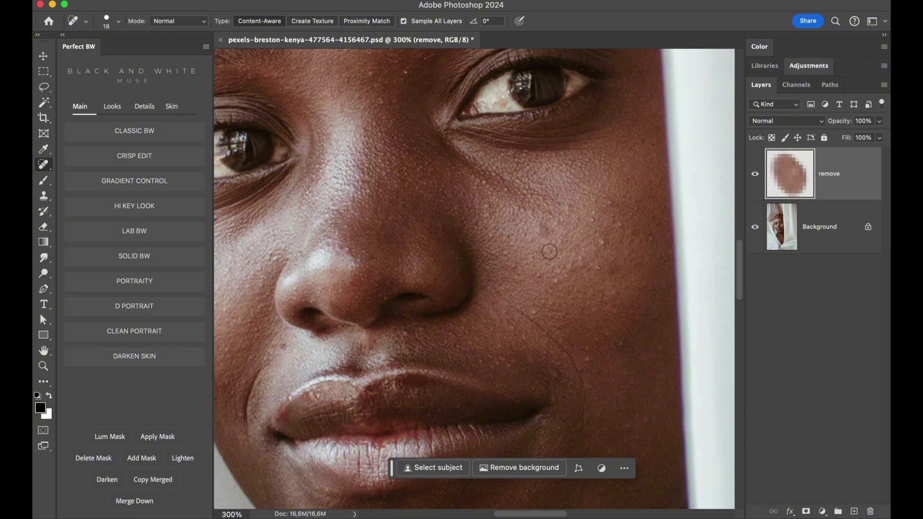
left_click(601, 238)
left_click(619, 224)
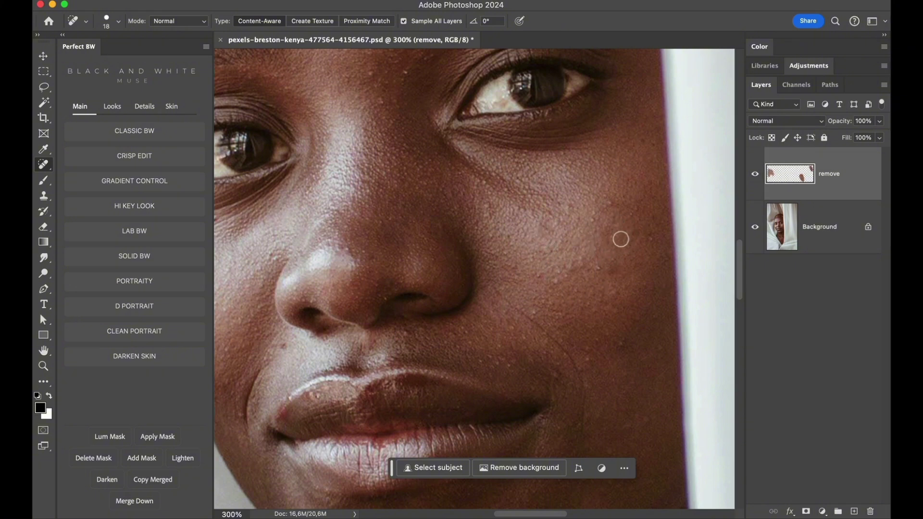
left_click(598, 268)
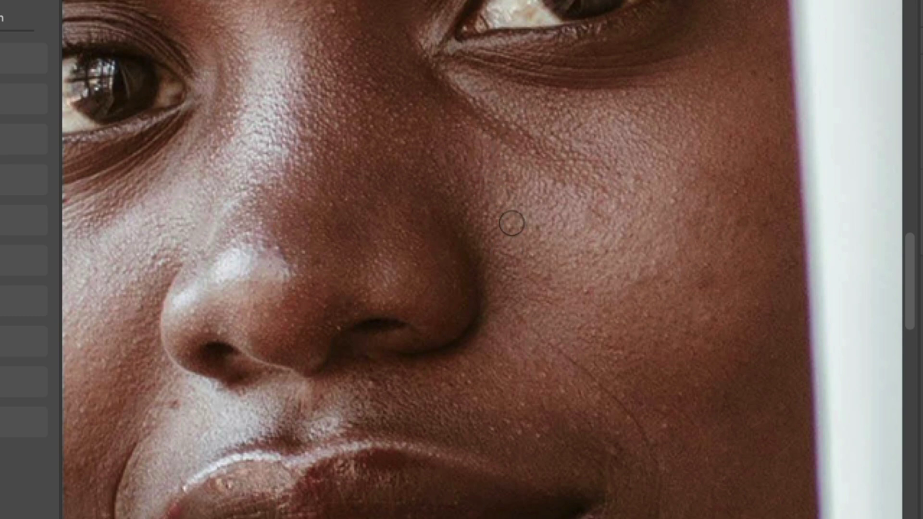
Step: Heal the small spots between the eyelid and eyebrow on the curtain side of the face
left_click_drag(392, 41, 419, 154)
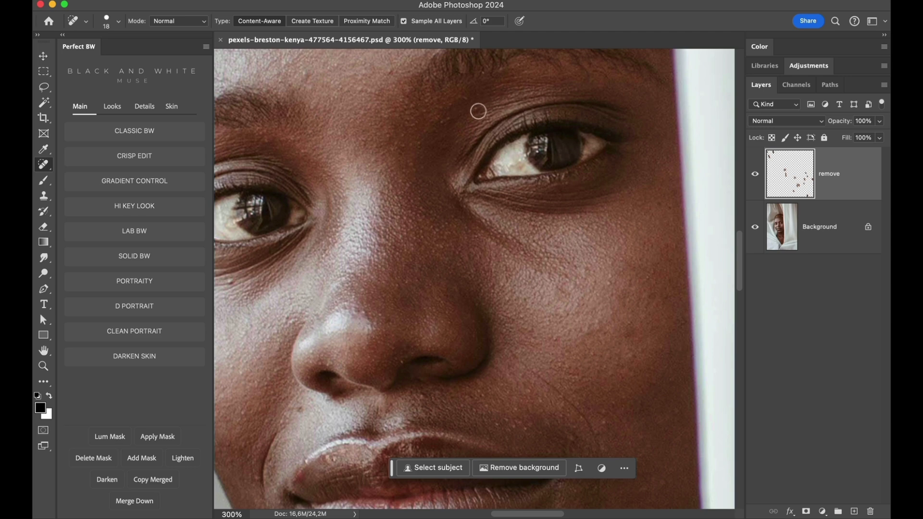
left_click_drag(478, 111, 475, 101)
left_click(484, 71)
left_click(499, 72)
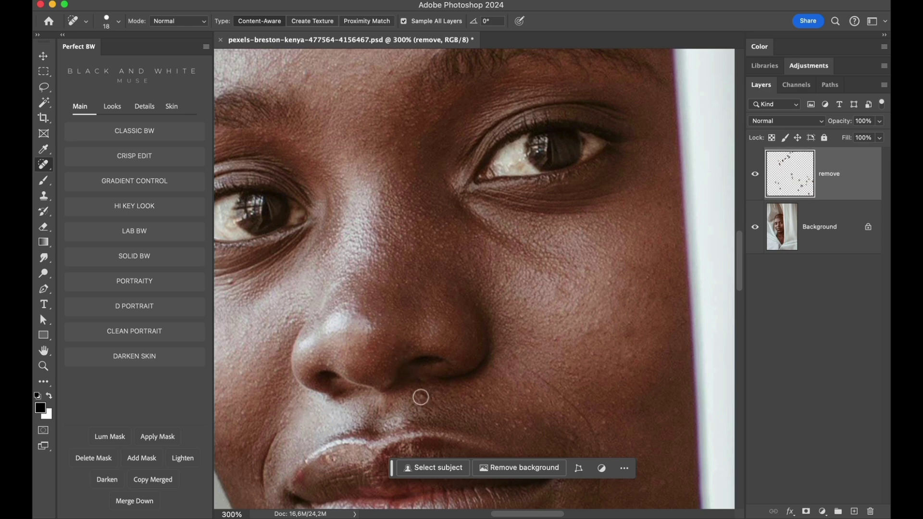
Step: Heal the bumps in the middle of the forehead, above and between the eyebrows
left_click_drag(426, 172, 448, 313)
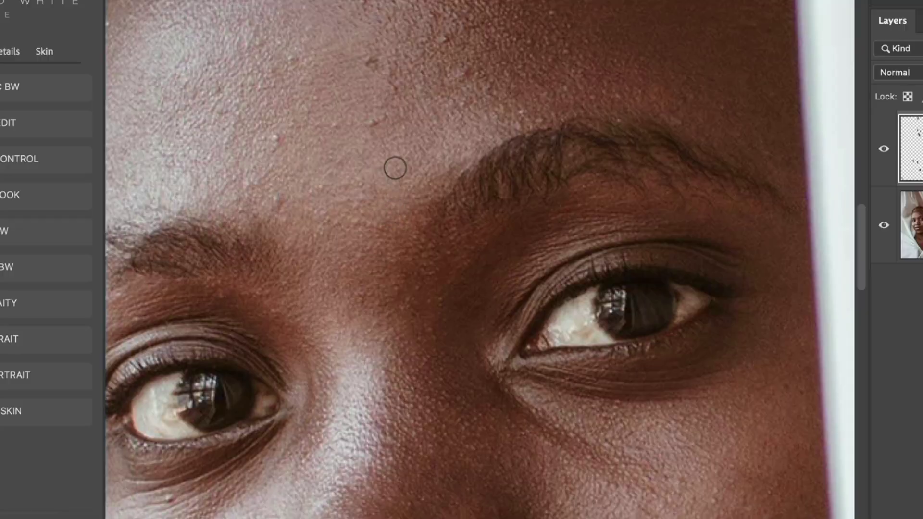
left_click(375, 58)
left_click(369, 125)
left_click(387, 121)
left_click(335, 127)
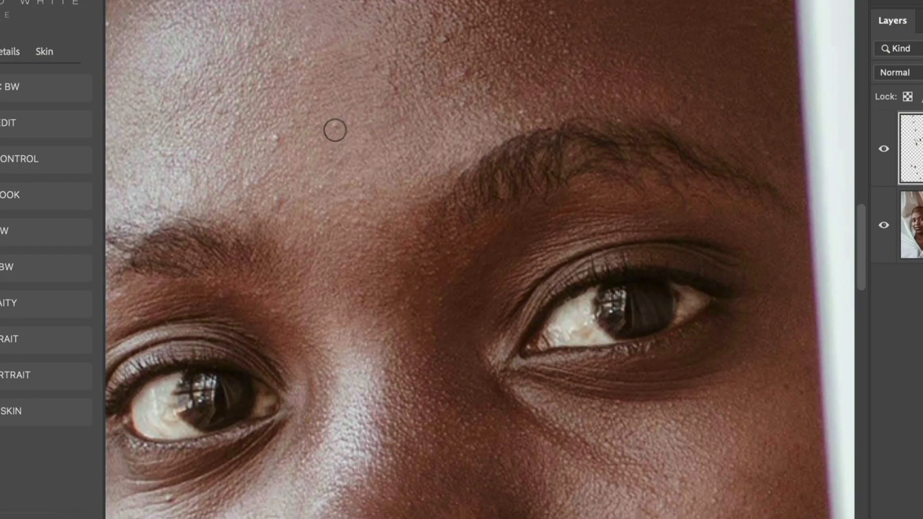
left_click(277, 153)
left_click_drag(414, 64, 384, 123)
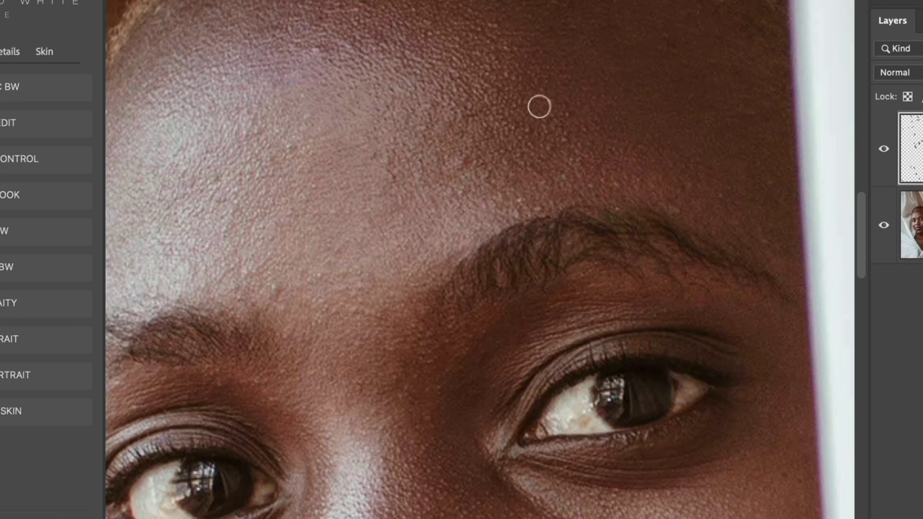
Step: Heal the spots on the smile line and above the mouth corner on the curtain side
left_click_drag(623, 45, 610, 107)
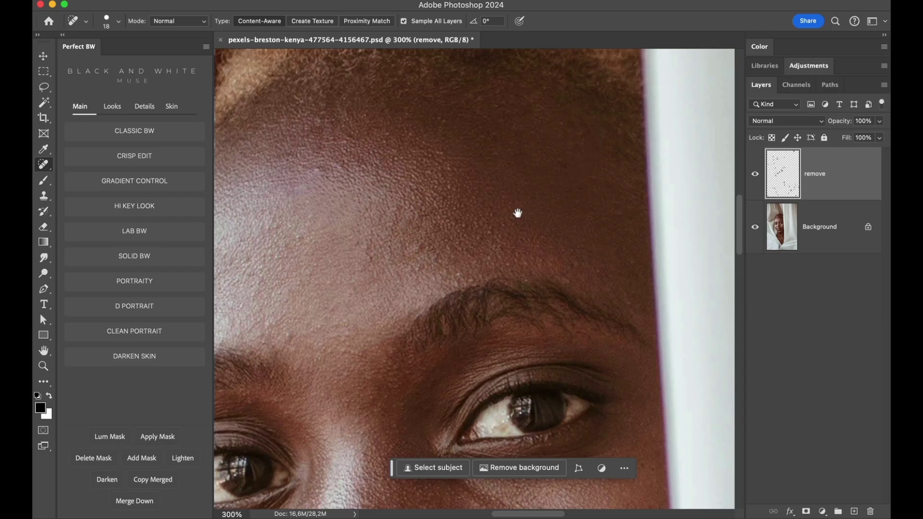
left_click_drag(541, 203, 571, 157)
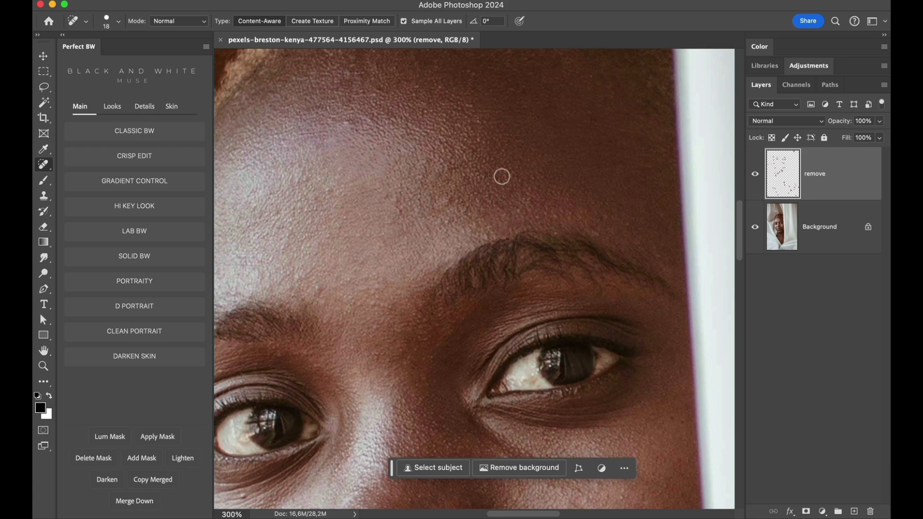
left_click_drag(434, 264, 511, 185)
left_click_drag(495, 318, 377, 192)
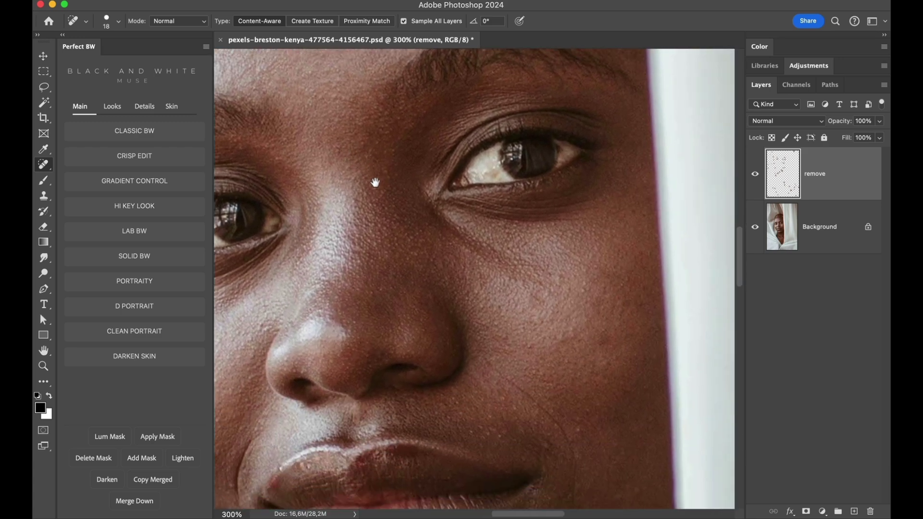
scroll(472, 223, "down", 5)
scroll(471, 222, "right", 2)
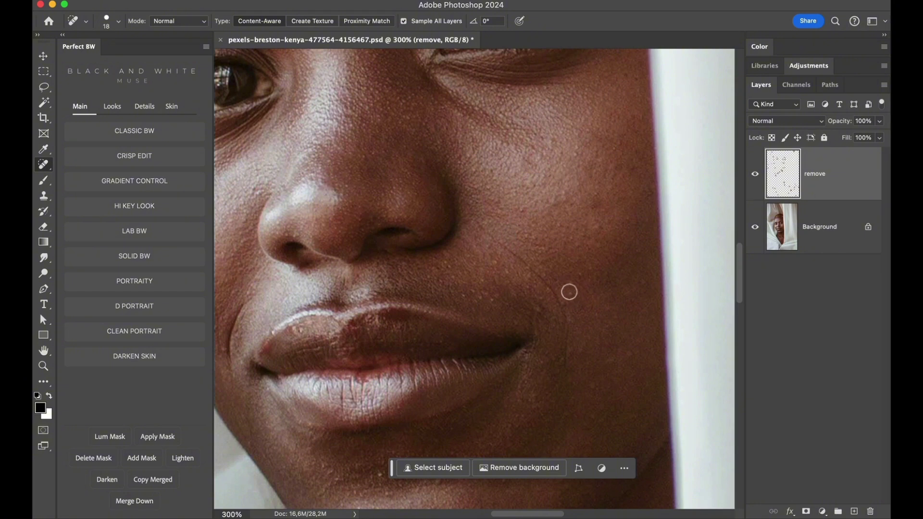
left_click(569, 291)
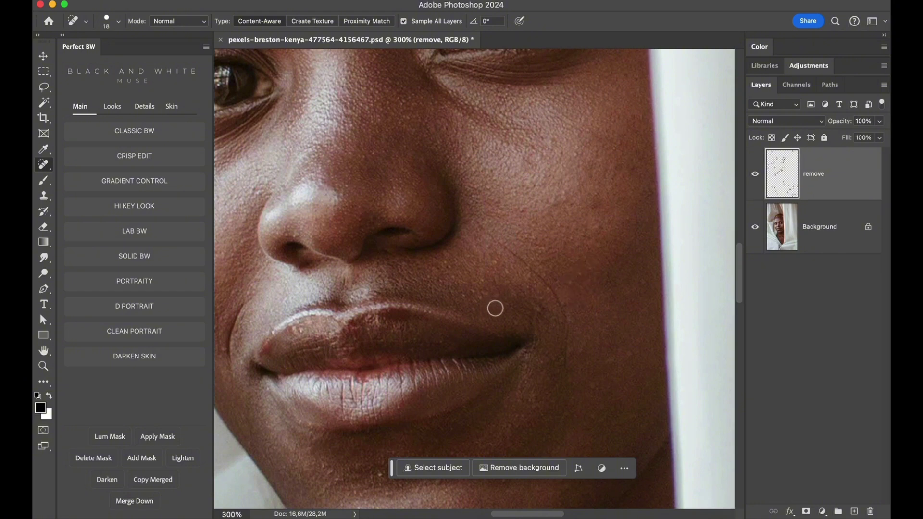
scroll(492, 287, "up", 1)
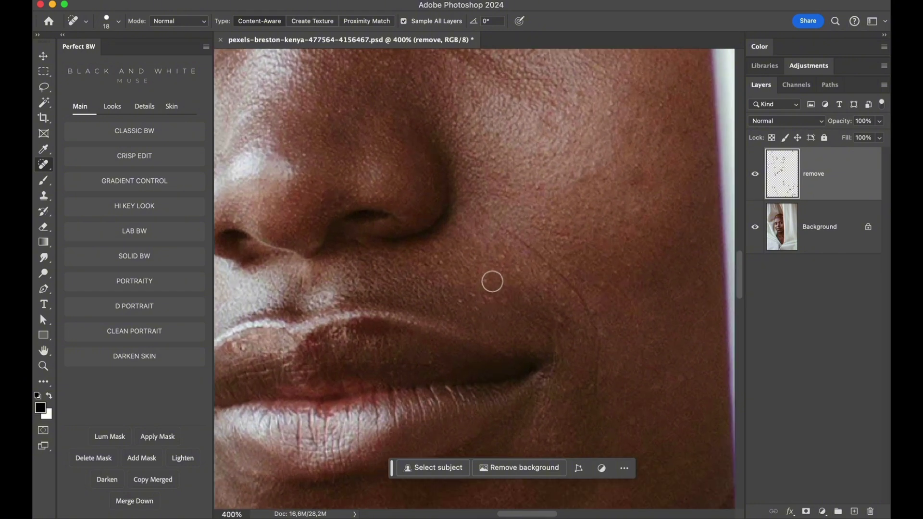
left_click_drag(516, 269, 520, 283)
left_click_drag(460, 302, 491, 305)
Step: Heal a bright spot on the chin and compare the retouch by hiding and showing the remove layer
scroll(569, 292, "down", 5)
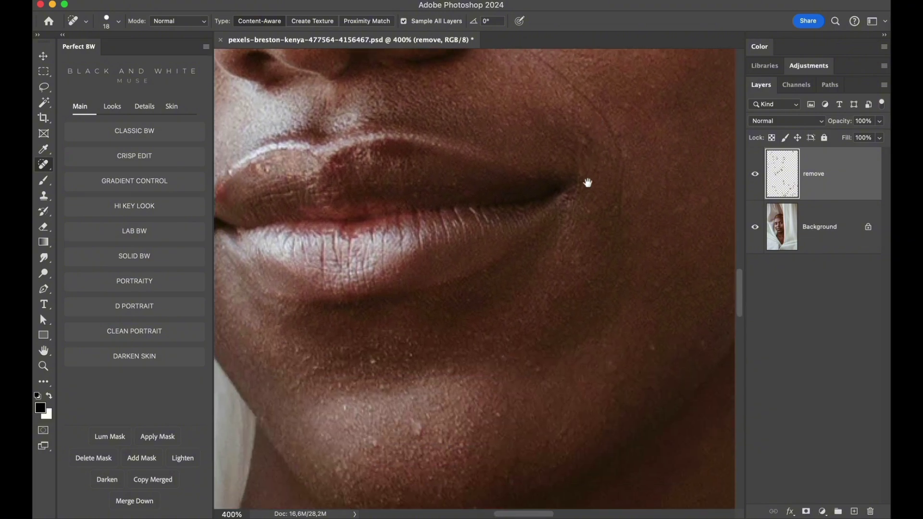
left_click(418, 430)
scroll(459, 356, "down", 3)
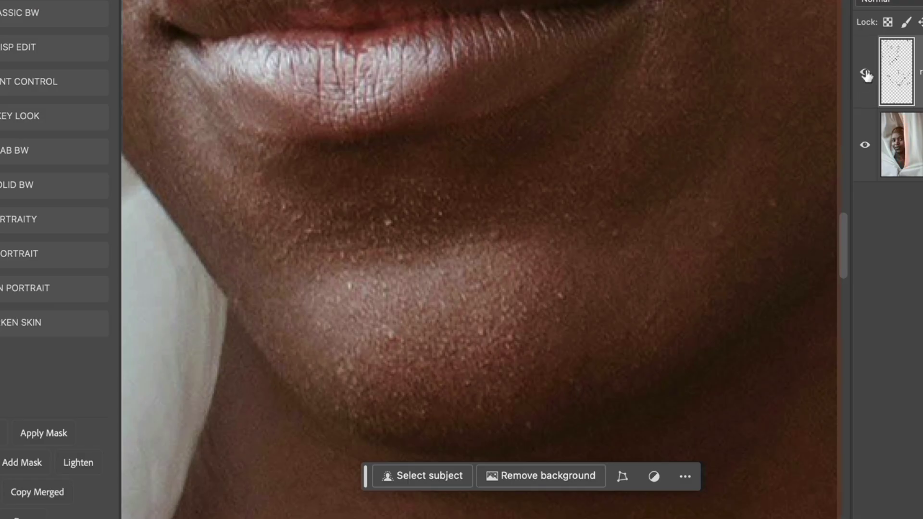
left_click(755, 173)
left_click(865, 73)
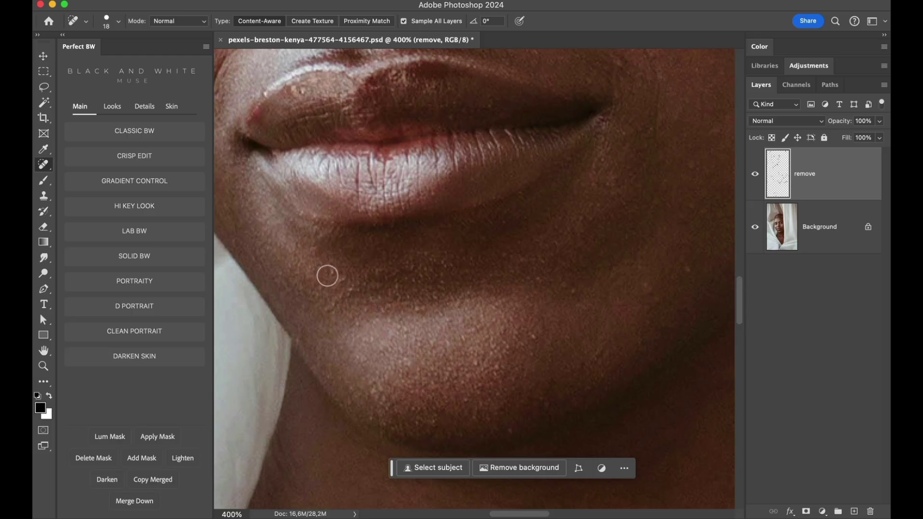
Step: Heal the remaining bumps below the lower lip and along both sides of the chin
left_click(343, 280)
left_click_drag(350, 291, 351, 307)
left_click(573, 290)
left_click(688, 269)
left_click(646, 287)
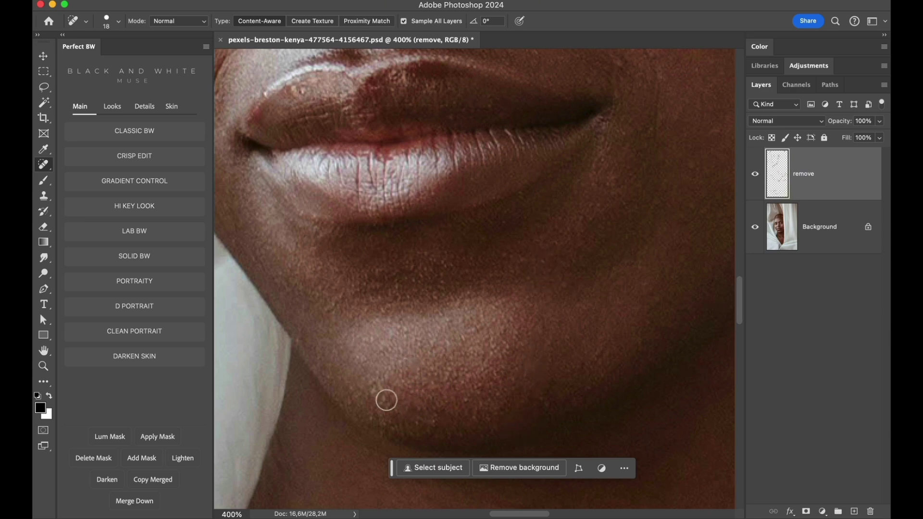
Step: Heal the dark spot under the eye farther from the curtain, undoing the first attempt and repeating it
left_click_drag(542, 371, 509, 298)
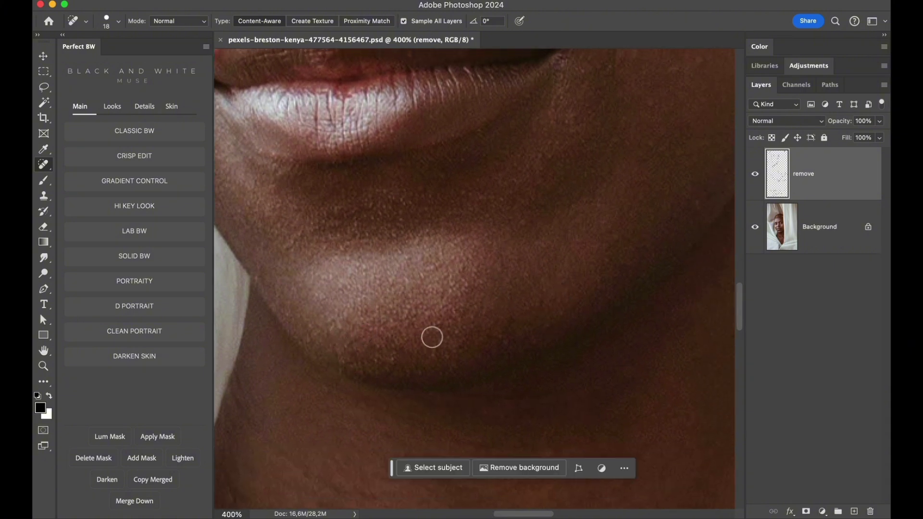
left_click_drag(543, 258, 377, 368)
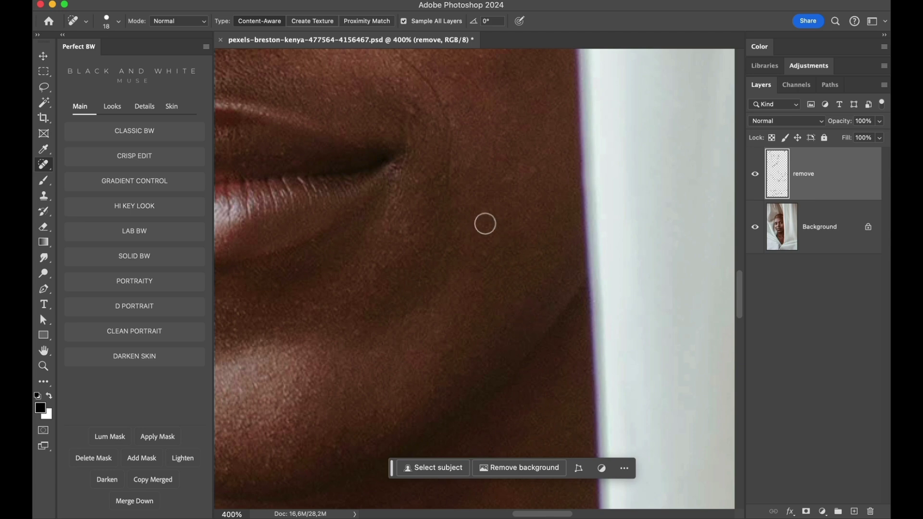
left_click_drag(496, 208, 548, 378)
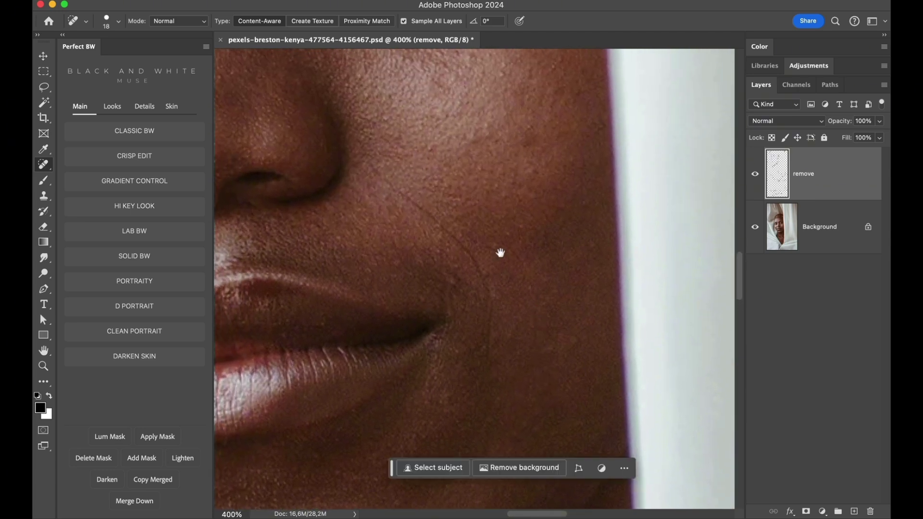
mouse_move(383, 168)
left_mouse_down()
mouse_move(468, 215)
mouse_move(482, 205)
left_mouse_up()
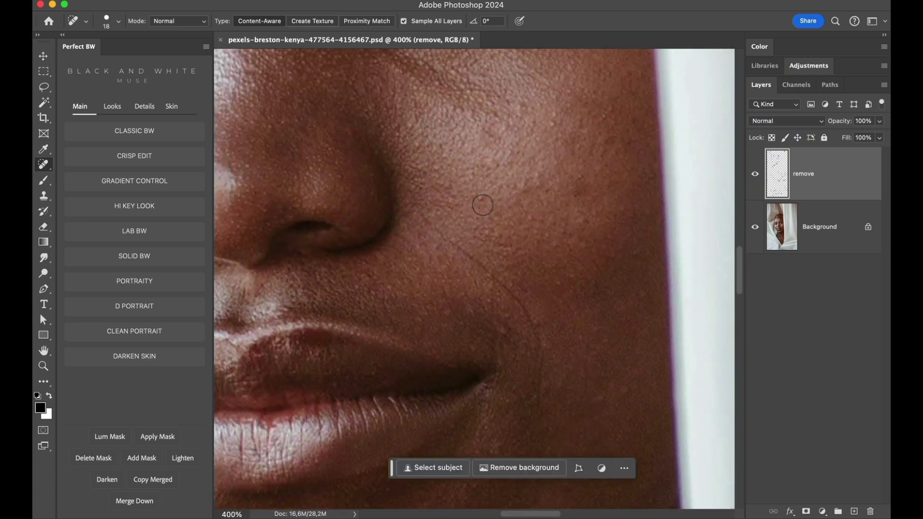
mouse_move(357, 240)
left_mouse_down()
mouse_move(509, 262)
mouse_move(569, 290)
mouse_move(510, 281)
left_mouse_up()
left_click(411, 212)
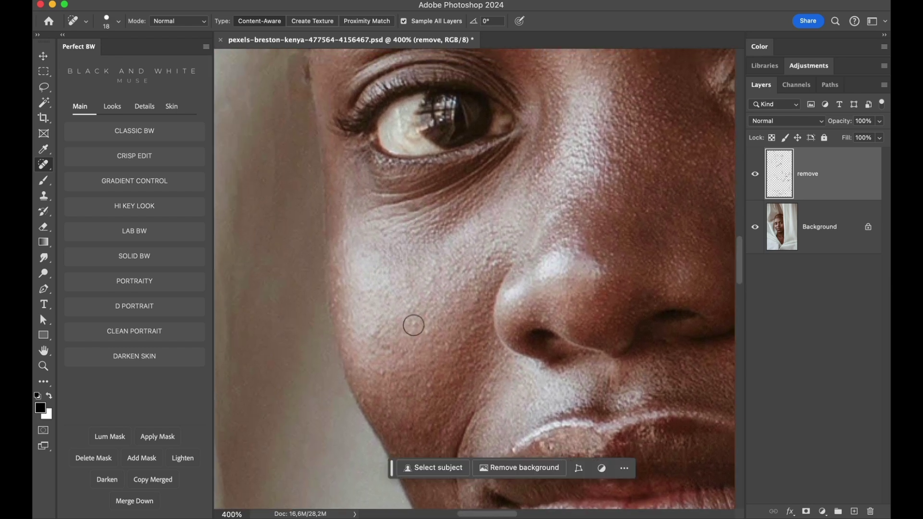
left_click(414, 210)
key("super+z")
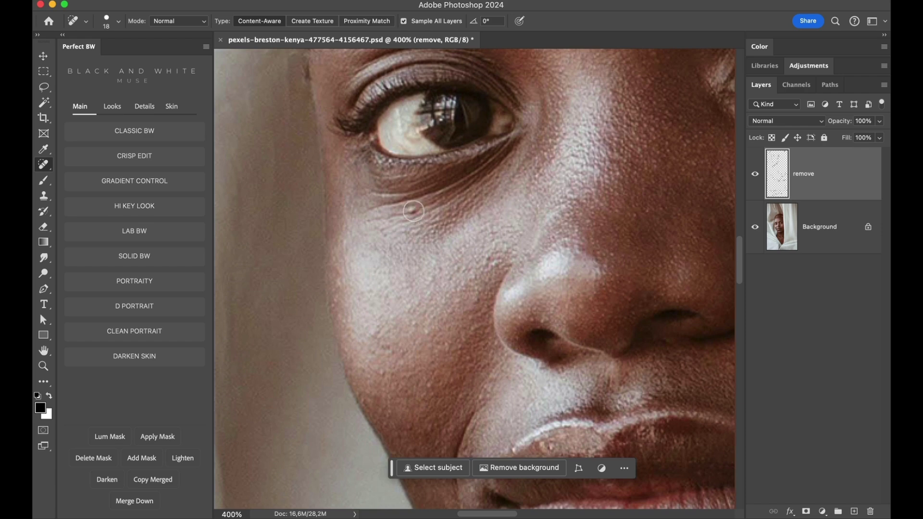
left_click(414, 210)
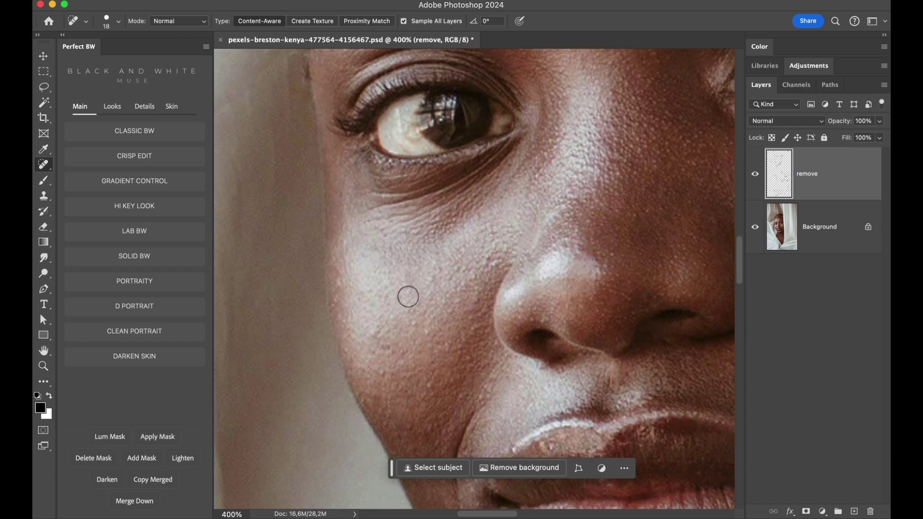
Step: Heal the bumps on the outer part of the cheek farther from the curtain
left_click(386, 344)
left_click(371, 339)
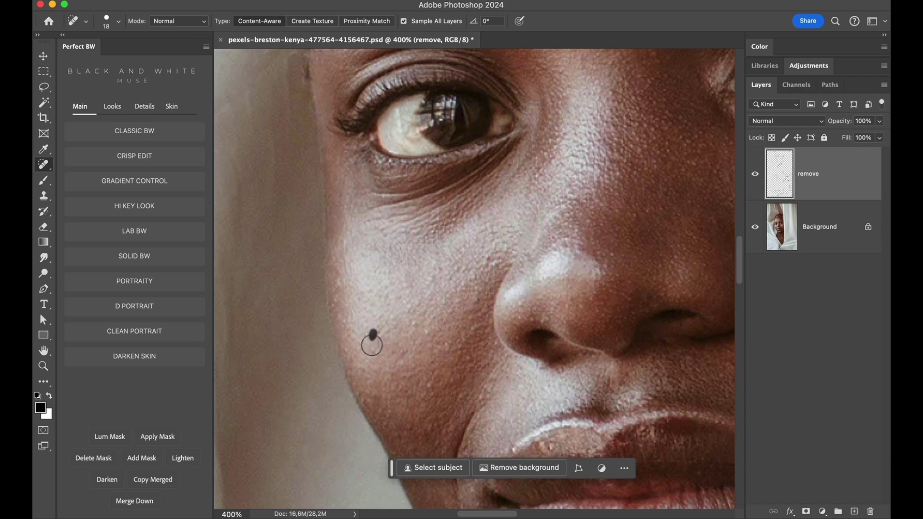
mouse_move(441, 379)
left_mouse_down()
mouse_move(432, 239)
mouse_move(437, 251)
left_mouse_up()
left_click_drag(489, 229, 452, 335)
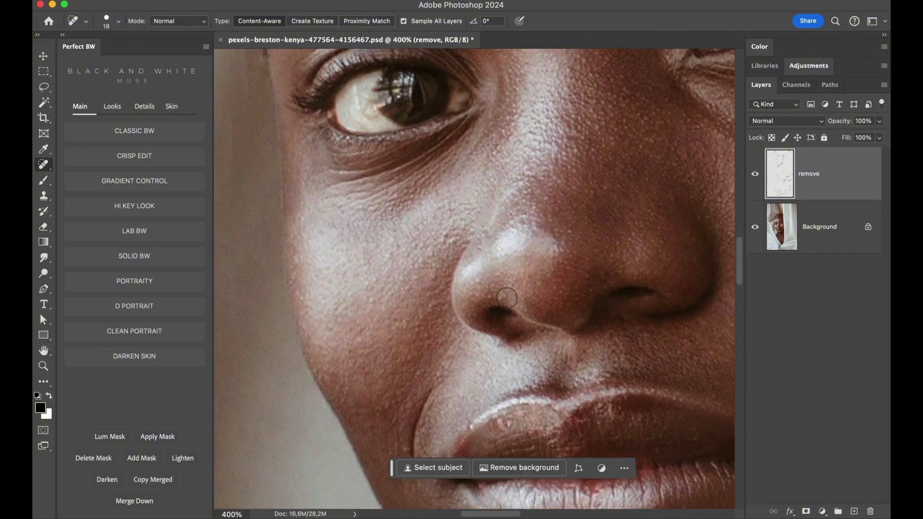
Step: Heal the spots above the eye farther from the curtain and at the forehead's outer edge near the hairline
left_click_drag(530, 169, 532, 314)
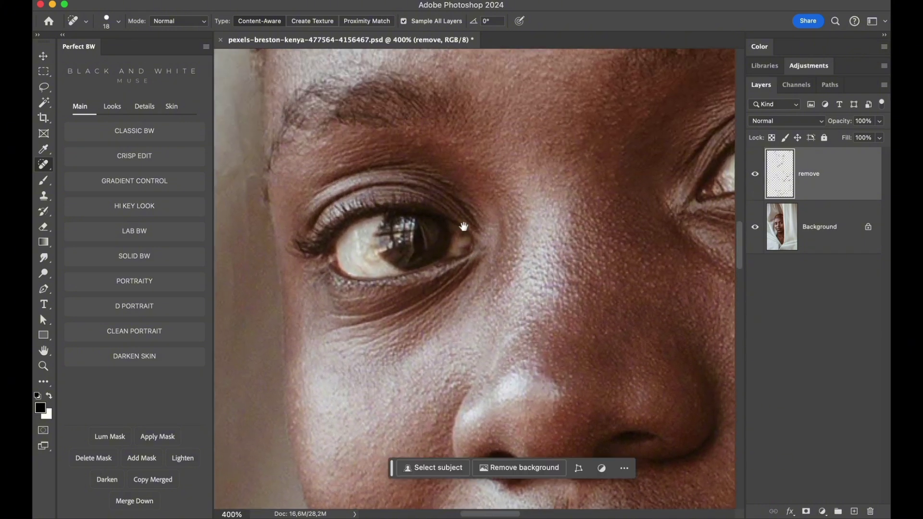
left_click(340, 163)
scroll(451, 270, "up", 10)
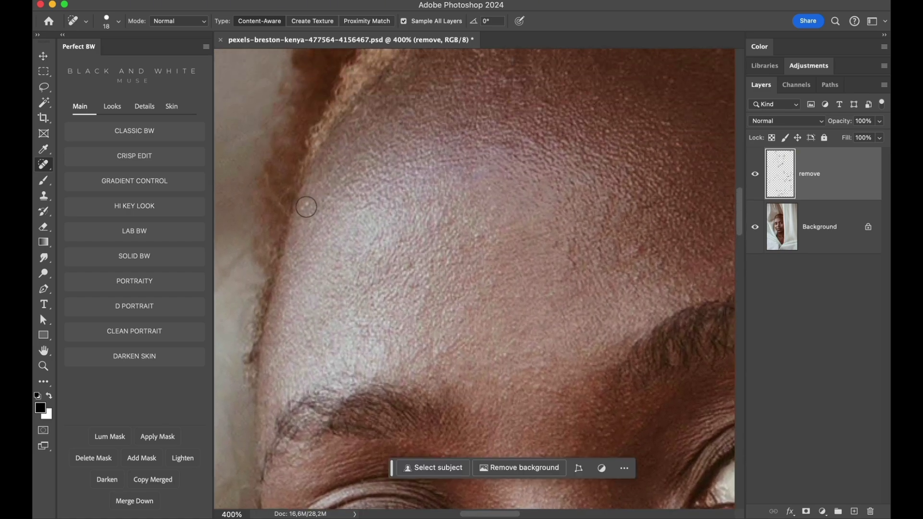
left_click(306, 206)
scroll(397, 243, "up", 3)
scroll(397, 243, "right", 2)
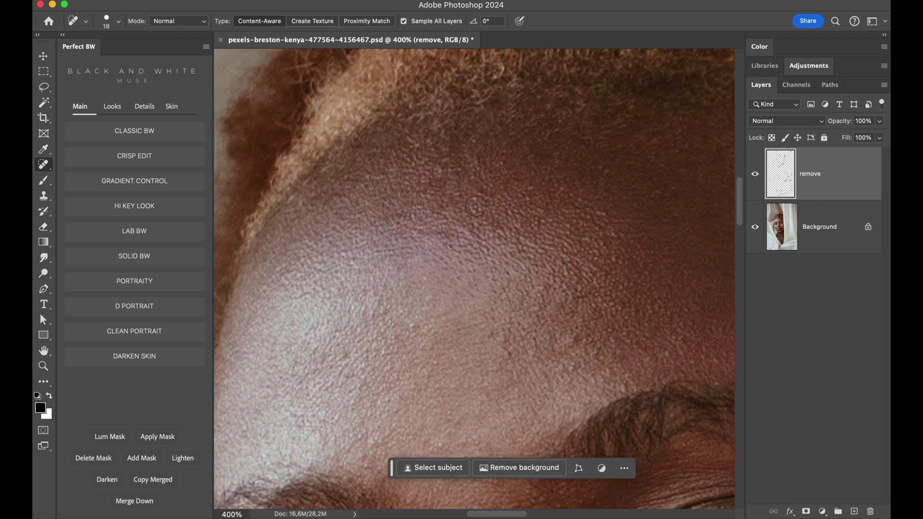
scroll(474, 237, "right", 5)
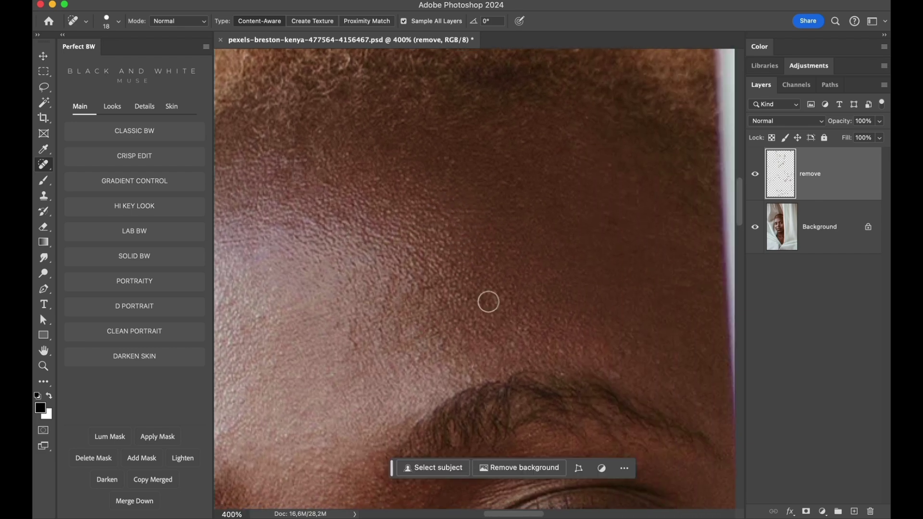
Step: Heal the small spots just below the eye nearer the curtain
scroll(488, 301, "down", 3)
scroll(447, 261, "right", 3)
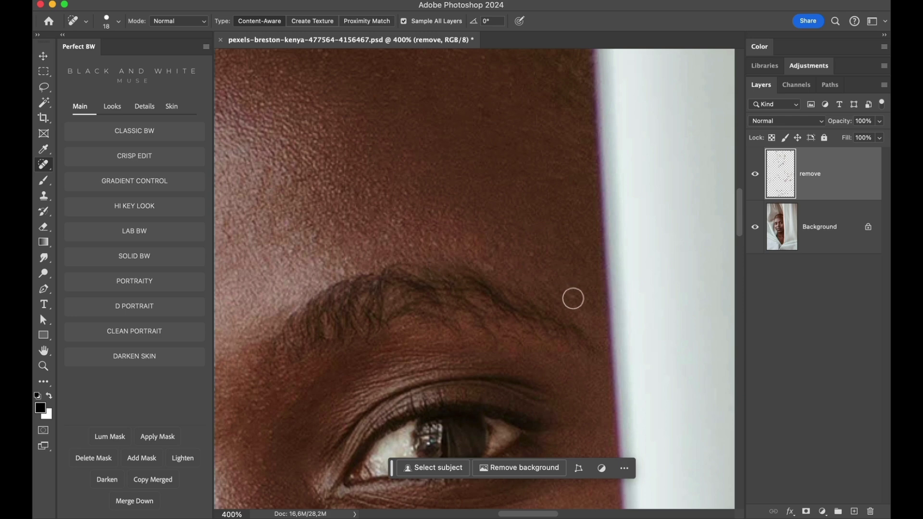
scroll(461, 282, "down", 5)
scroll(552, 138, "left", 4)
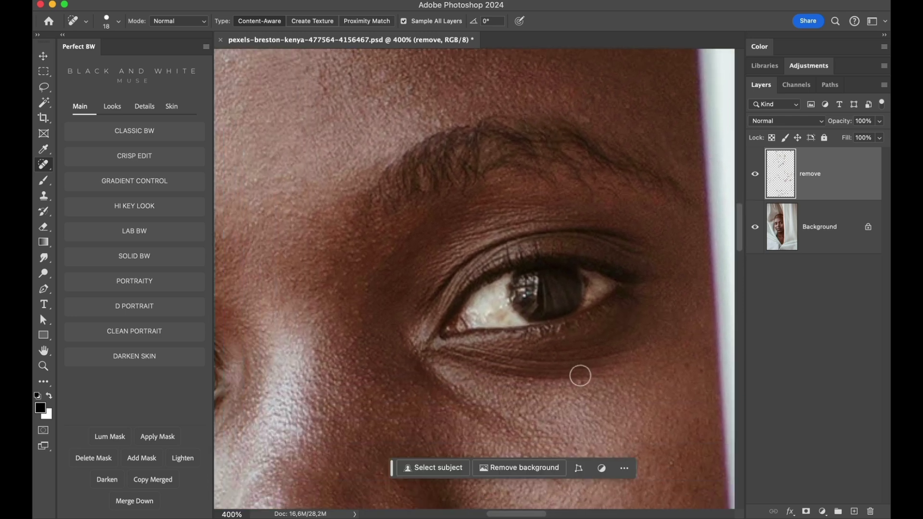
left_click(584, 395)
left_click(582, 388)
left_click_drag(532, 394, 551, 238)
scroll(582, 279, "down", 4)
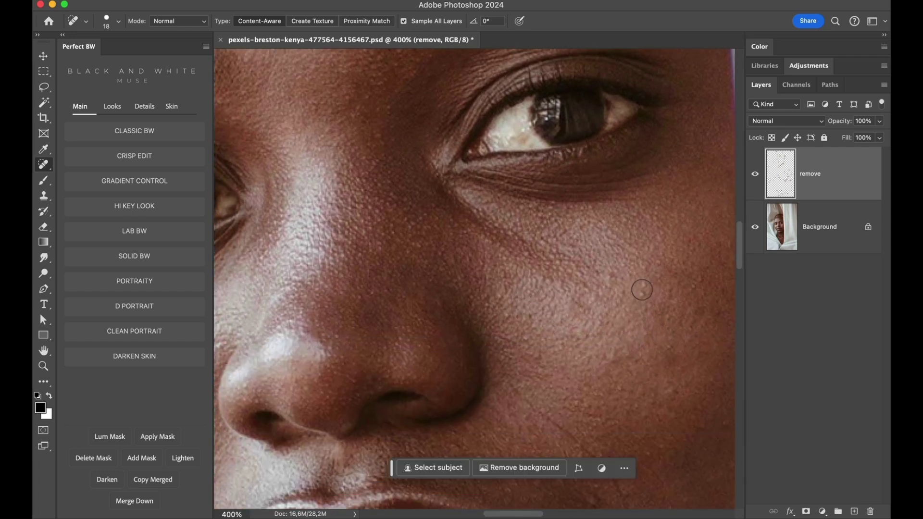
Step: Compare the face with the remove layer hidden and shown
key("super+minus")
key("super+minus")
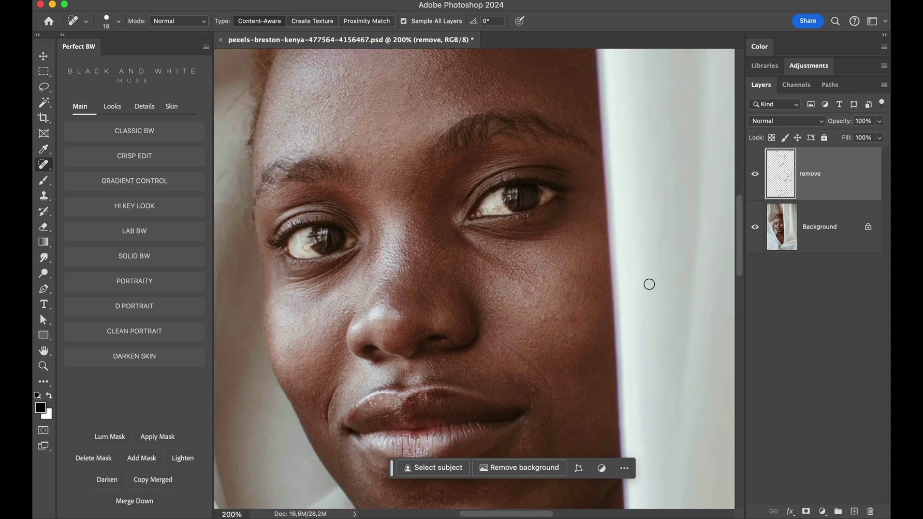
left_click_drag(480, 258, 489, 218)
left_click(755, 175)
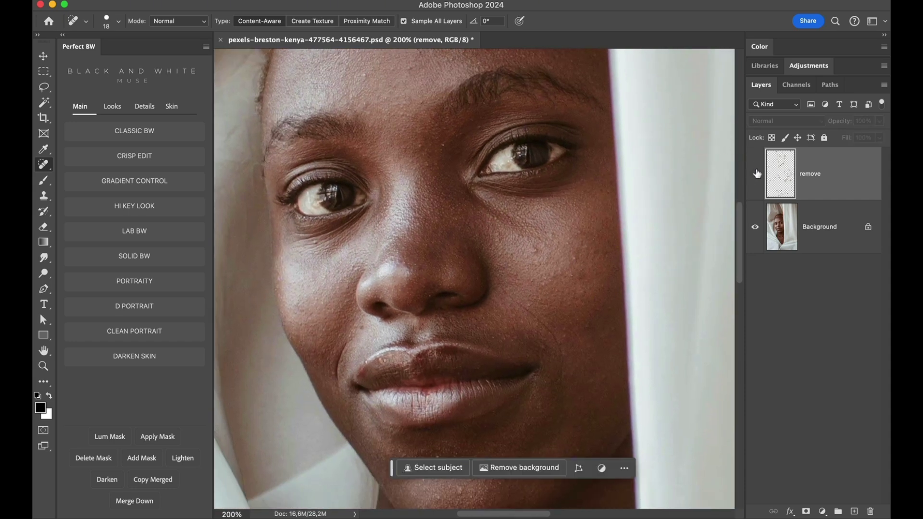
left_click(754, 176)
left_click(754, 175)
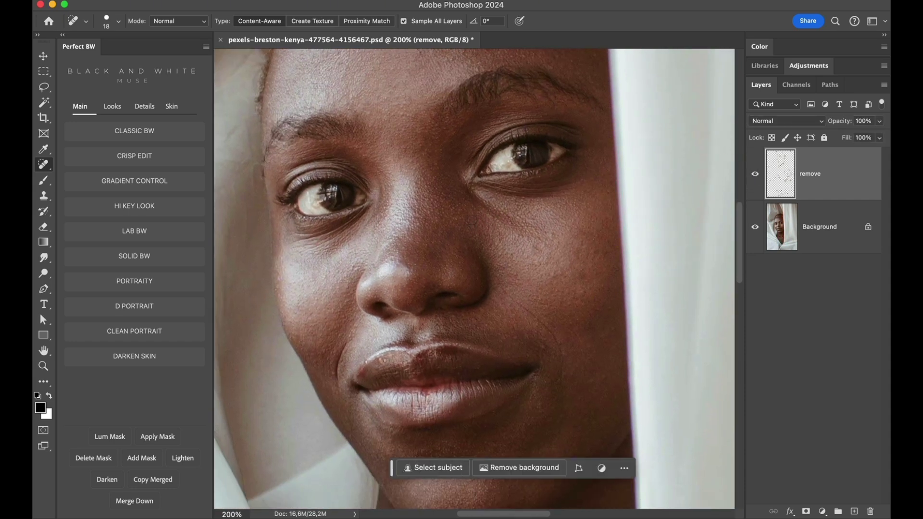
Step: Create a merged copy of the visible layers above remove and name it Base Copy
left_click(161, 480)
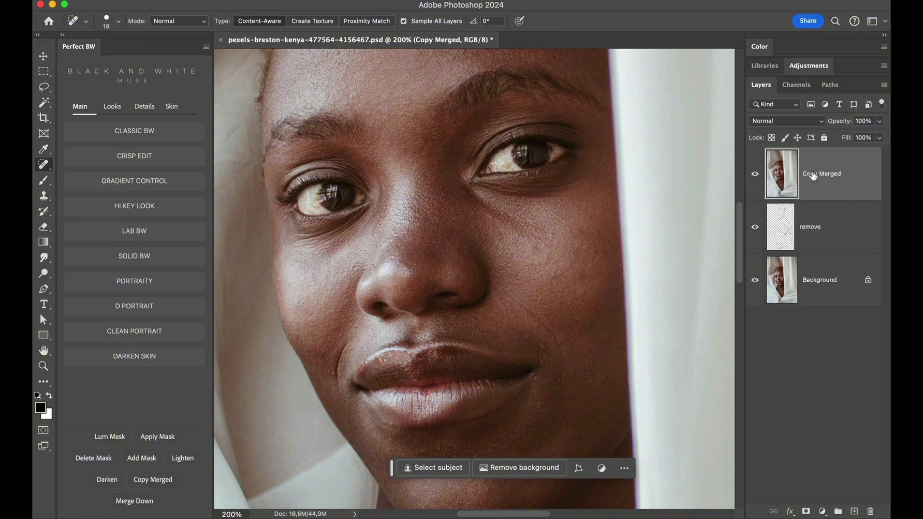
type("Base Copy")
key("Return")
Step: Run the Skin Smooth action on Base Copy and set the Brush tool's opacity to 40%
left_click(172, 107)
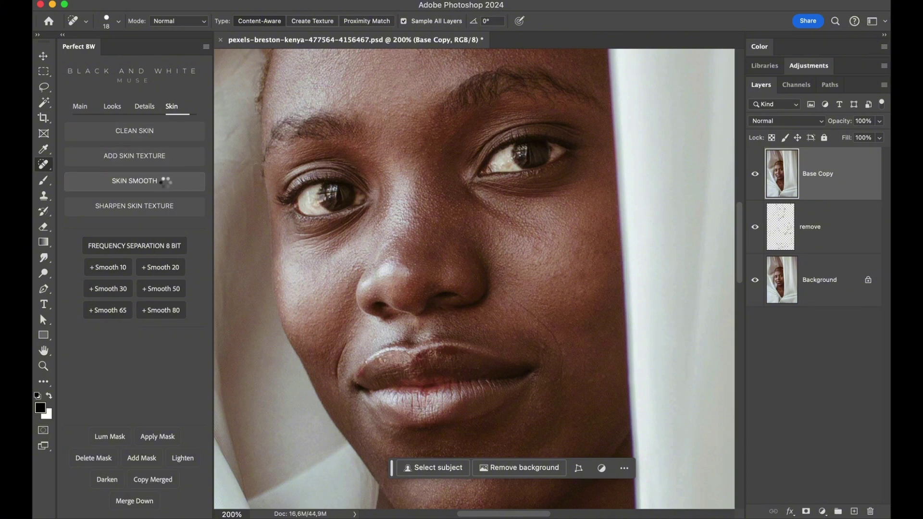
right_click(44, 181)
left_click(76, 180)
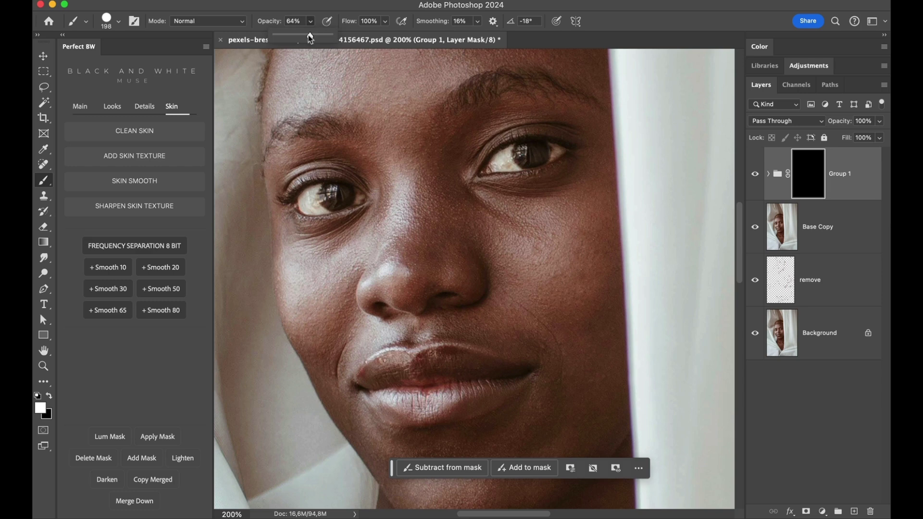
left_click_drag(298, 34, 297, 34)
Step: Set the brush size to 83 px with 100% hardness
right_click(510, 187)
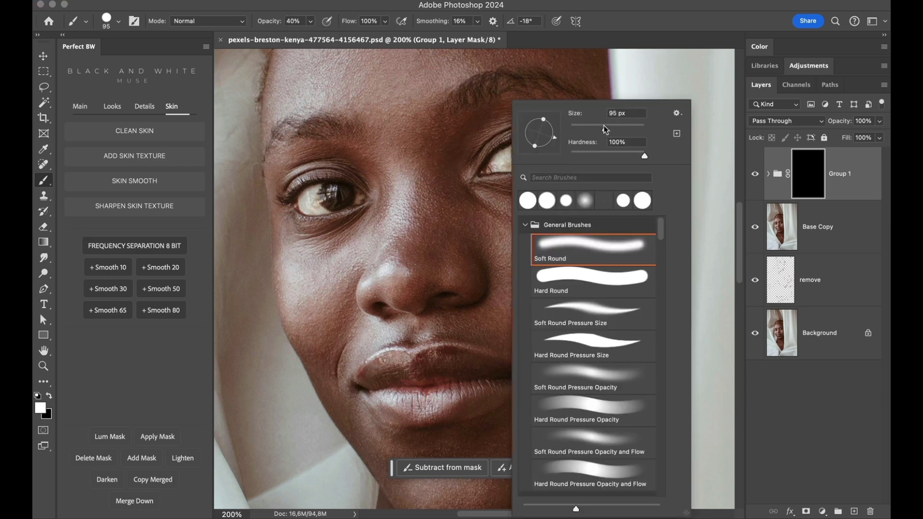
left_click(591, 129)
mouse_move(644, 153)
left_mouse_down()
mouse_move(567, 154)
mouse_move(645, 154)
left_mouse_up()
left_click(664, 26)
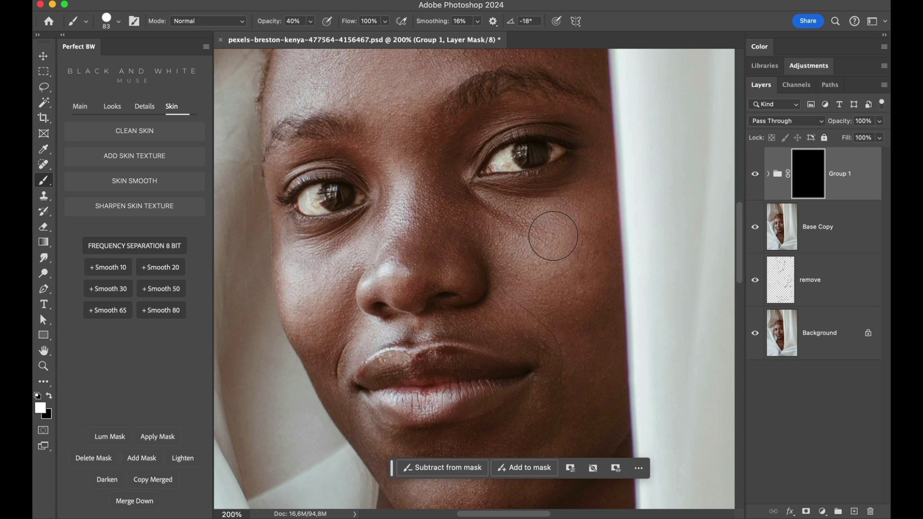
Step: Paint white on the Group 1 mask over the cheeks, nose, forehead and chin to reveal the smoothing
mouse_move(584, 246)
left_mouse_down()
mouse_move(501, 232)
mouse_move(531, 259)
mouse_move(574, 330)
mouse_move(544, 305)
left_mouse_up()
mouse_move(437, 208)
left_mouse_down()
mouse_move(438, 240)
mouse_move(391, 218)
mouse_move(339, 285)
mouse_move(321, 328)
mouse_move(337, 355)
left_mouse_up()
left_click_drag(428, 161, 454, 285)
mouse_move(378, 194)
left_mouse_down()
mouse_move(332, 201)
mouse_move(321, 176)
mouse_move(365, 96)
mouse_move(394, 94)
mouse_move(411, 153)
mouse_move(449, 117)
mouse_move(488, 107)
mouse_move(472, 164)
left_mouse_up()
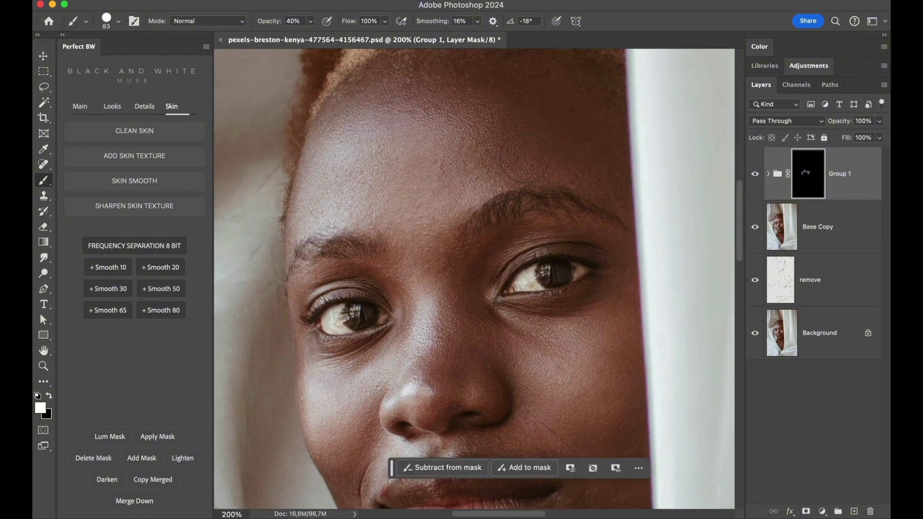
mouse_move(443, 107)
left_mouse_down()
mouse_move(427, 166)
mouse_move(475, 159)
mouse_move(446, 187)
mouse_move(426, 257)
mouse_move(452, 259)
left_mouse_up()
left_click_drag(510, 343, 522, 175)
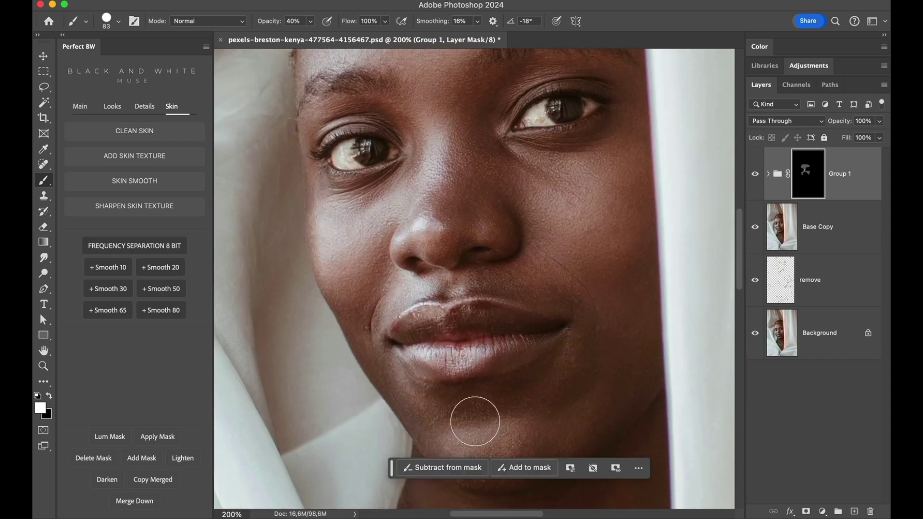
mouse_move(487, 420)
left_mouse_down()
mouse_move(435, 417)
mouse_move(425, 408)
left_mouse_up()
Step: Reduce the brush size to 49 px and paint the smoothing in on the skin above the upper lip
right_click(516, 246)
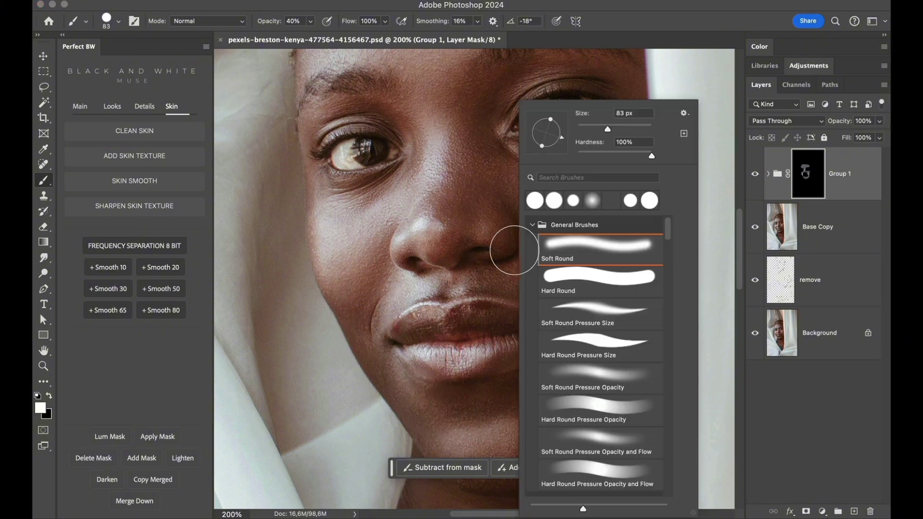
left_click_drag(598, 130, 595, 126)
left_click(401, 290)
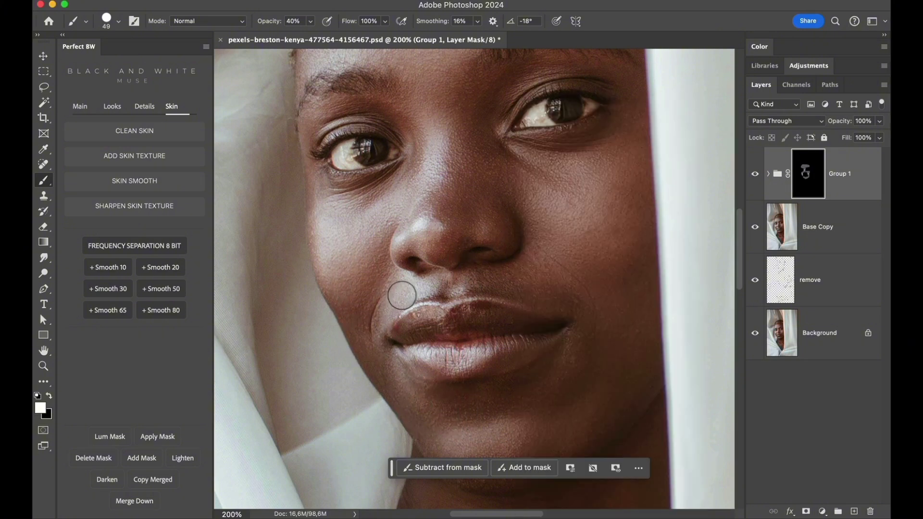
Step: Compare the face with the smoothing group and the layers beneath it hidden and shown
left_click_drag(556, 196, 542, 274)
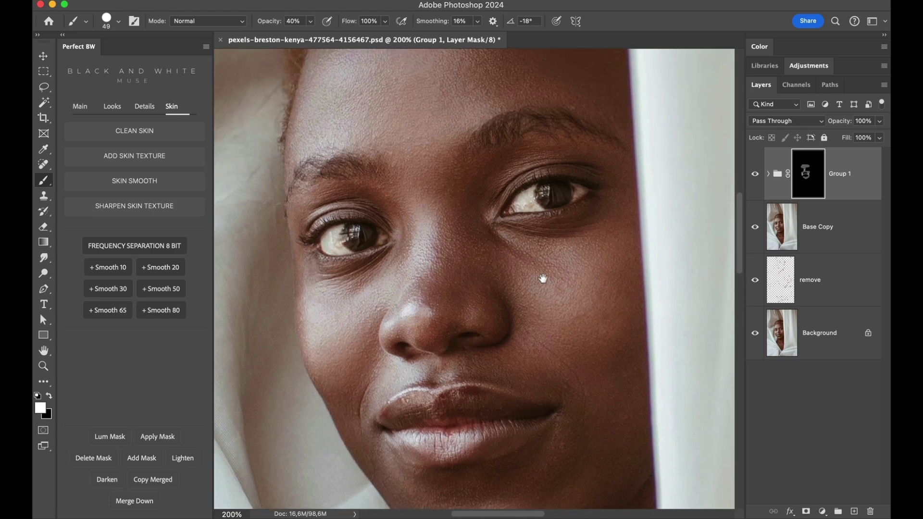
left_click(755, 173)
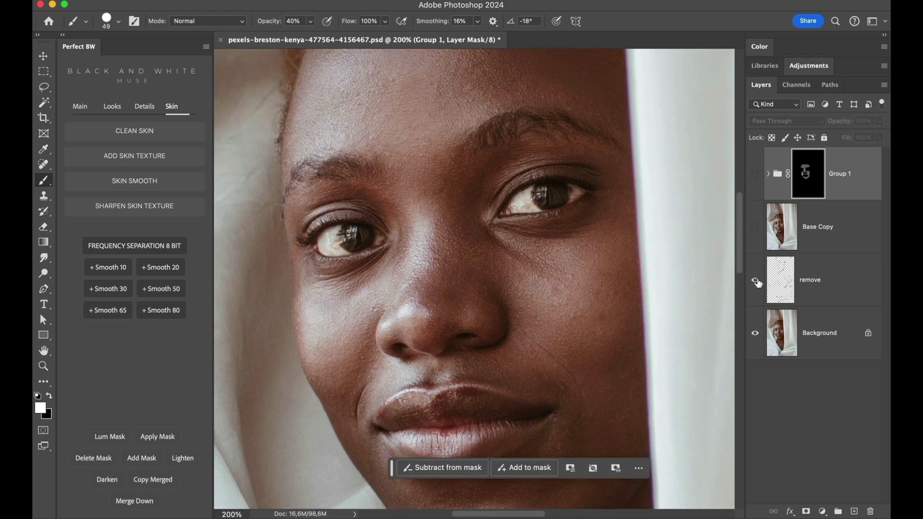
left_click_drag(757, 287, 756, 183)
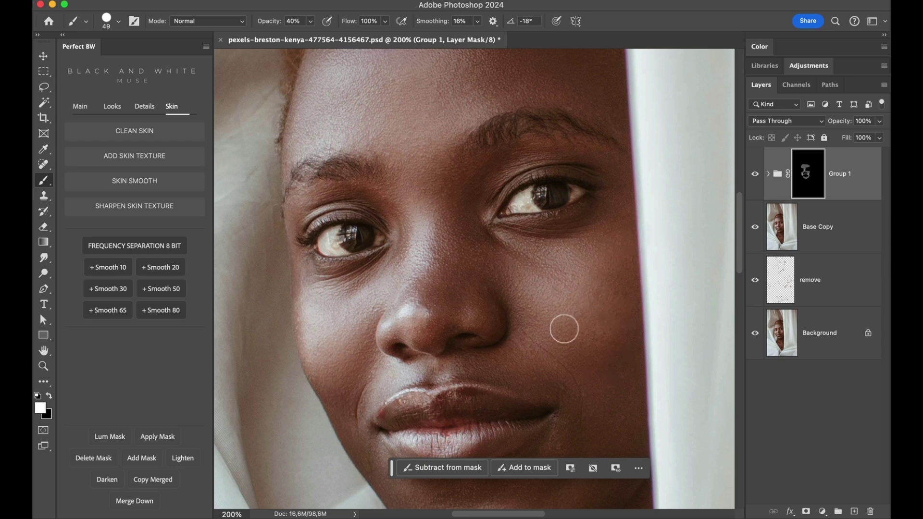
Step: Paint more smoothing into the Group 1 mask over the cheeks, nose and forehead
left_click_drag(577, 342, 581, 216)
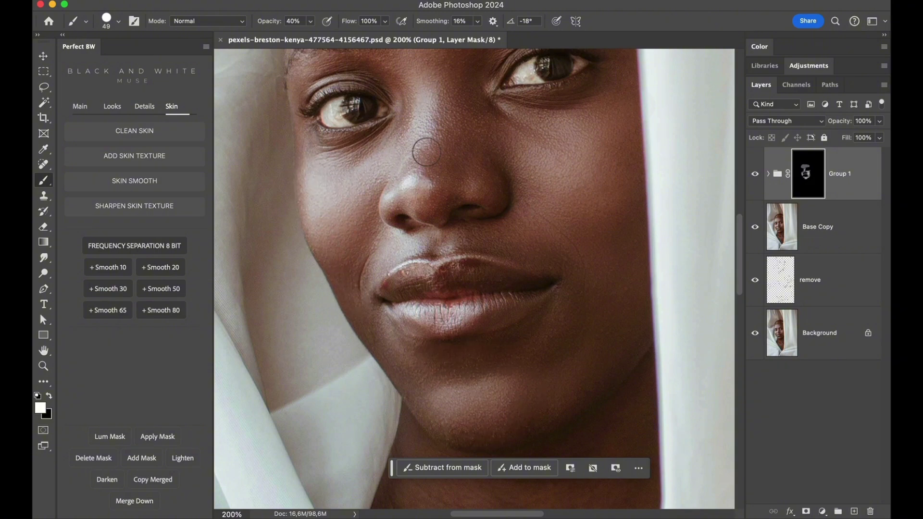
left_click_drag(481, 118, 439, 243)
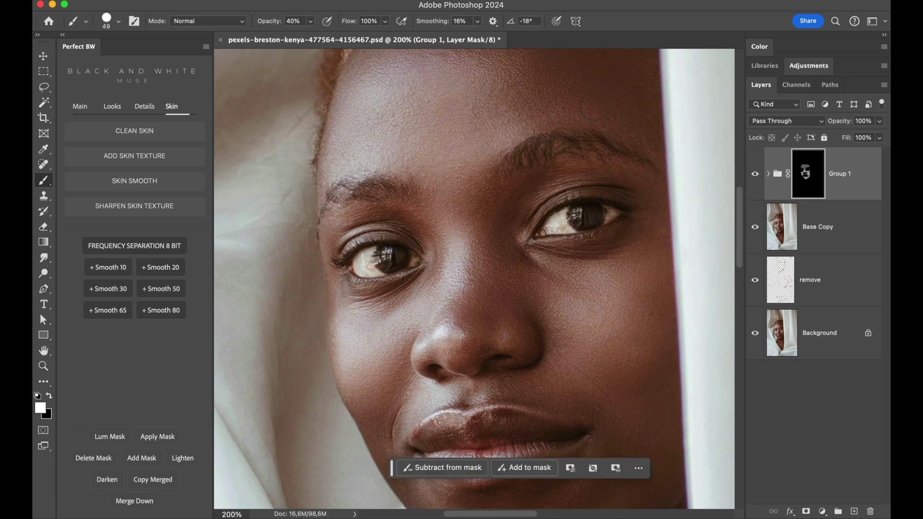
left_click_drag(495, 166, 500, 241)
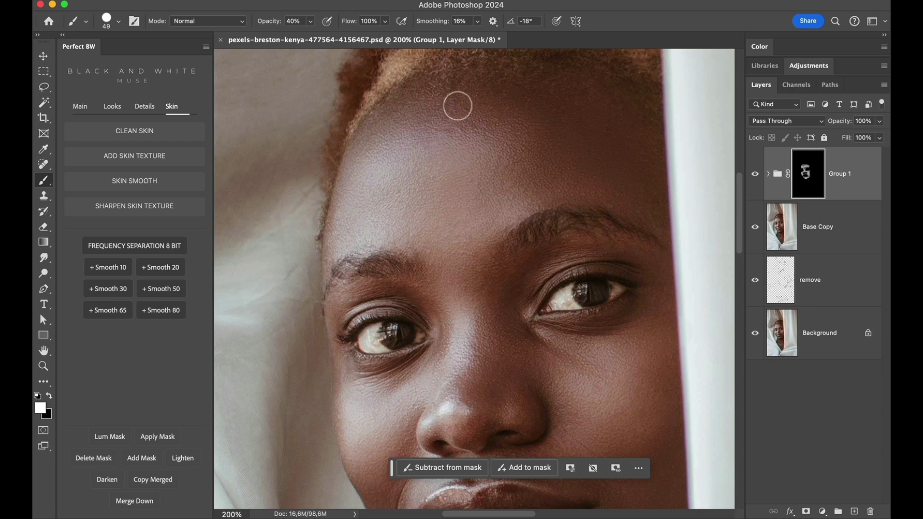
left_click_drag(512, 342, 455, 200)
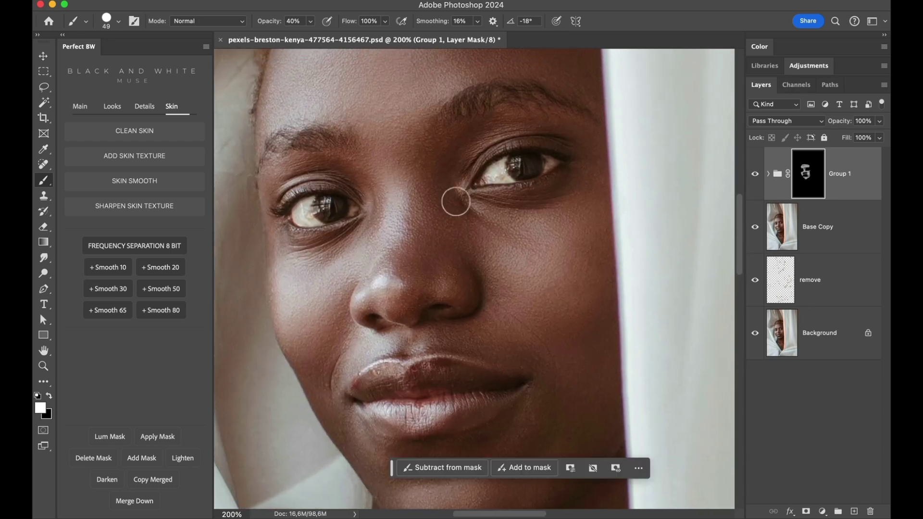
Step: Compare the original and retouched skin at overall and close-up magnification by hiding and showing all layers above Background
mouse_move(754, 279)
left_mouse_down()
mouse_move(749, 172)
mouse_move(759, 194)
mouse_move(765, 367)
left_mouse_up()
scroll(279, 224, "up", 3)
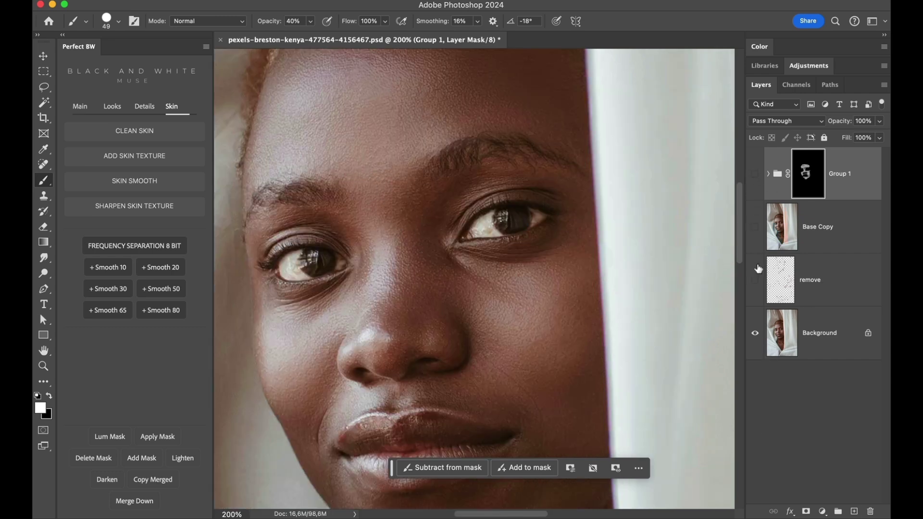
left_click_drag(758, 269, 758, 287)
left_click(755, 174)
scroll(576, 289, "down", 2)
key("super+equal")
key("super+equal")
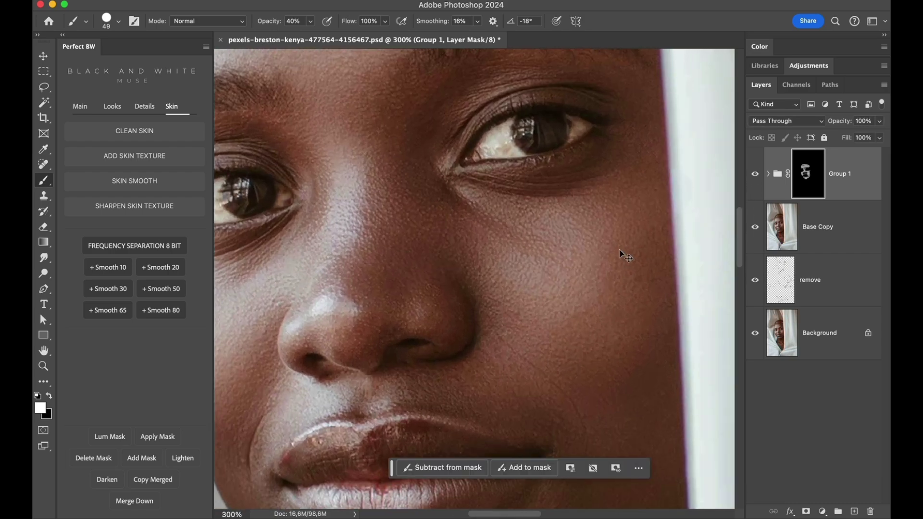
left_click_drag(755, 227, 757, 272)
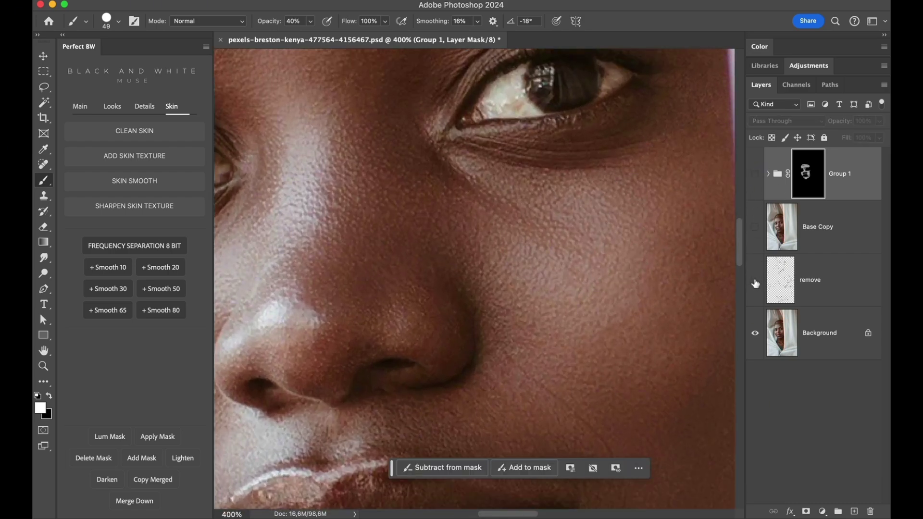
left_click(754, 173)
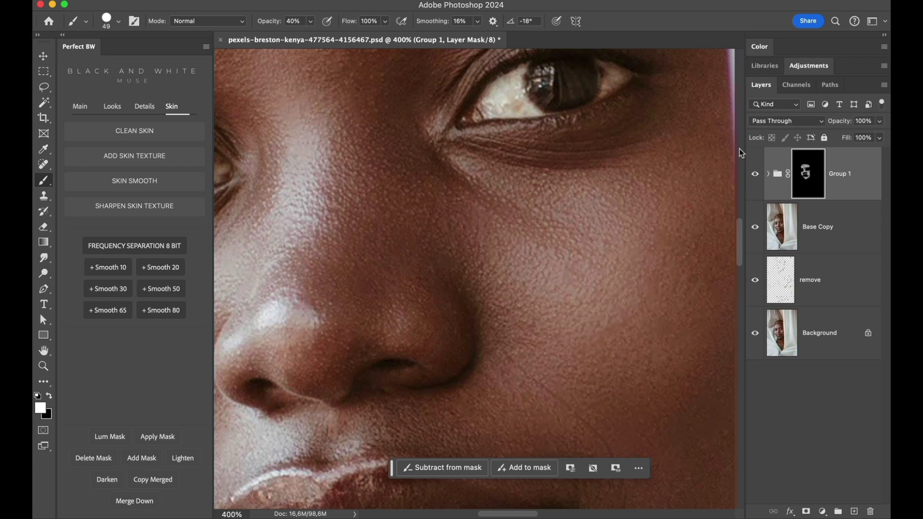
key("super+minus")
key("super+minus")
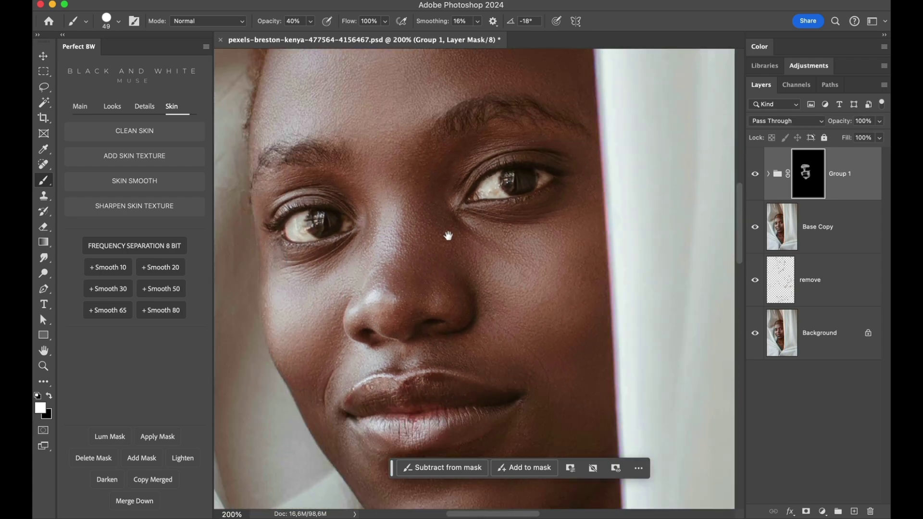
left_click_drag(449, 233, 471, 216)
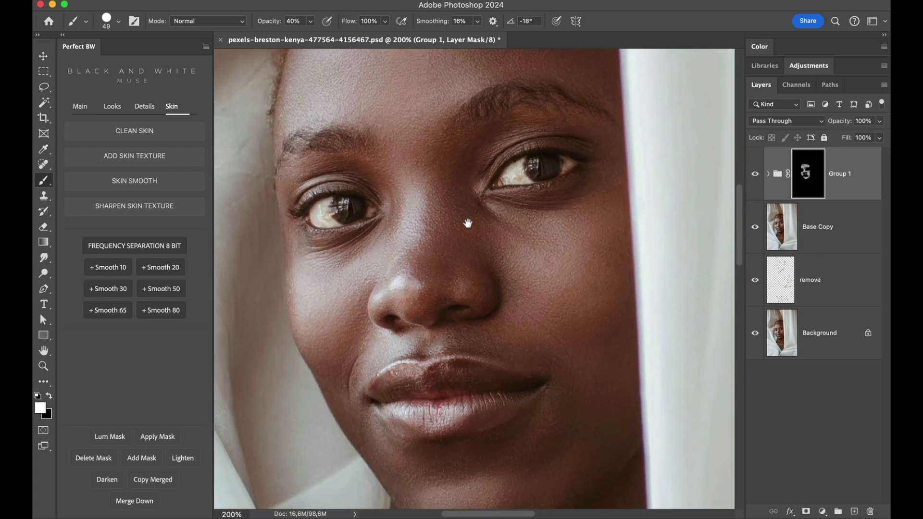
Step: Run the Sharpen Skin Texture action and compare the skin with its new layer hidden and shown
left_click(152, 212)
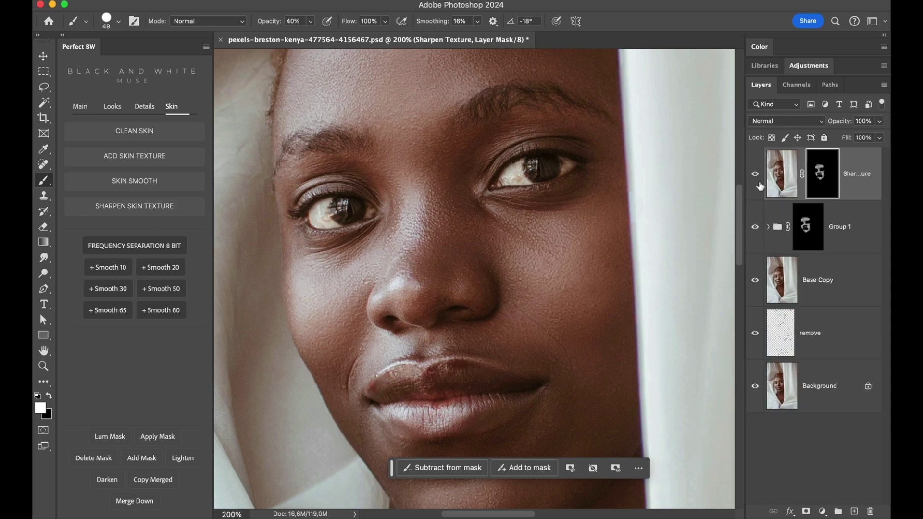
left_click(755, 173)
left_click(755, 173)
key("super+plus")
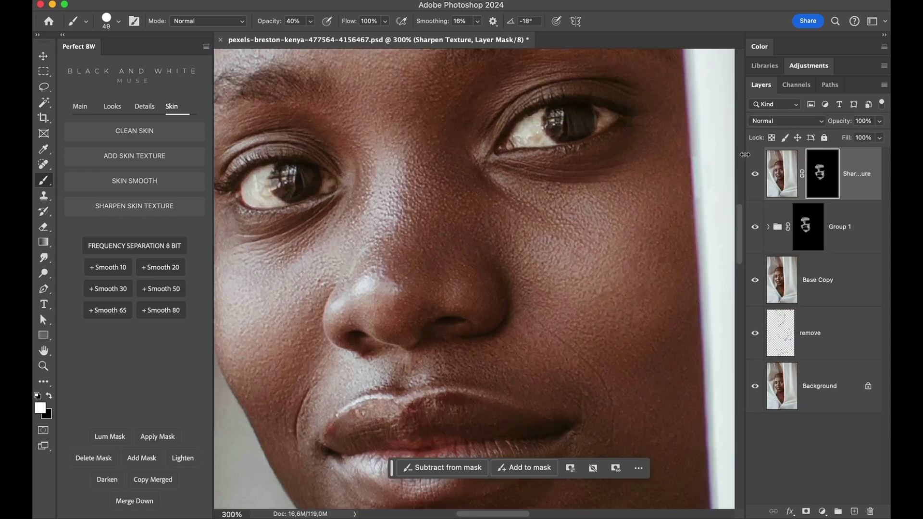
left_click(757, 177)
left_click(757, 176)
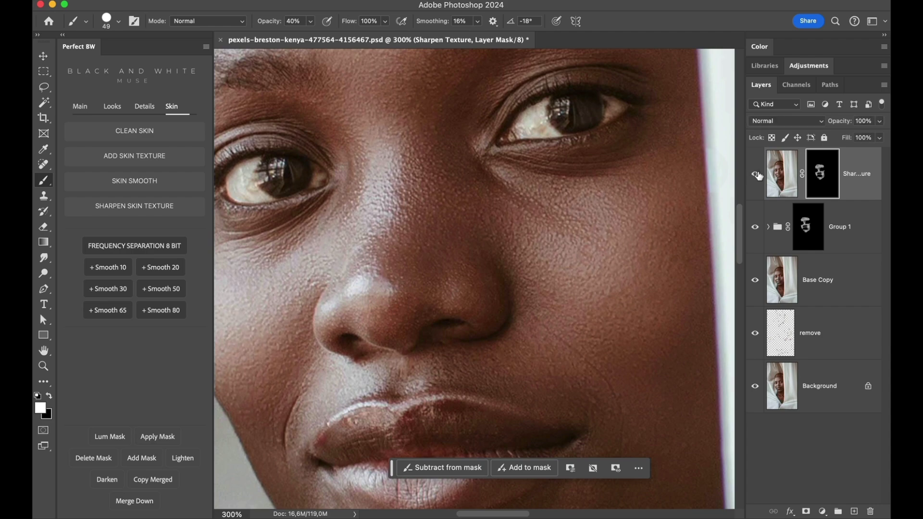
key("super+minus")
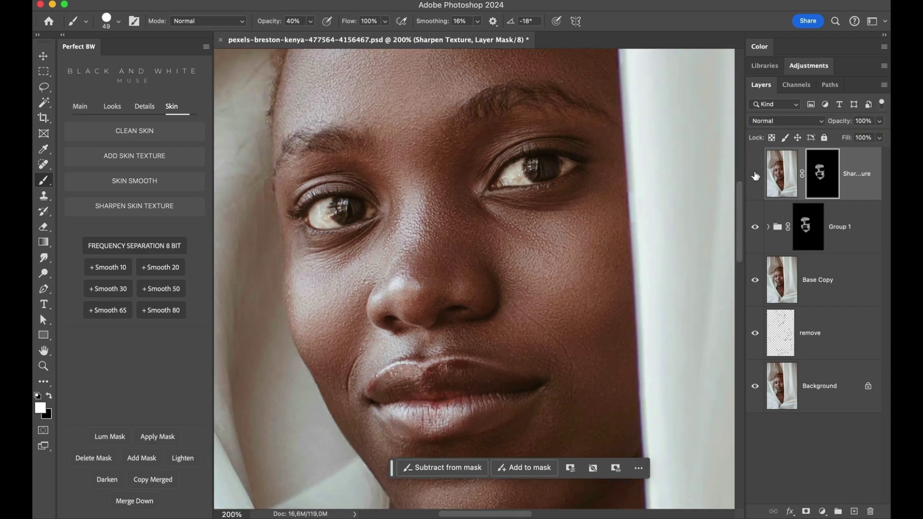
left_click(756, 176)
left_click(755, 176)
left_click(755, 176)
left_click(755, 176)
Step: Lower the Sharpen Texture layer's opacity to 60% and check the effect with the layer hidden and shown
left_click_drag(879, 122, 868, 137)
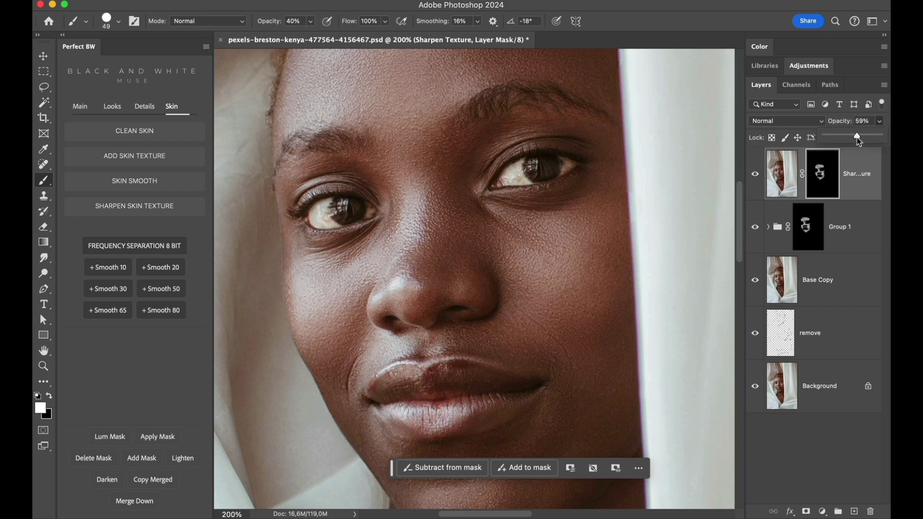
left_click(756, 176)
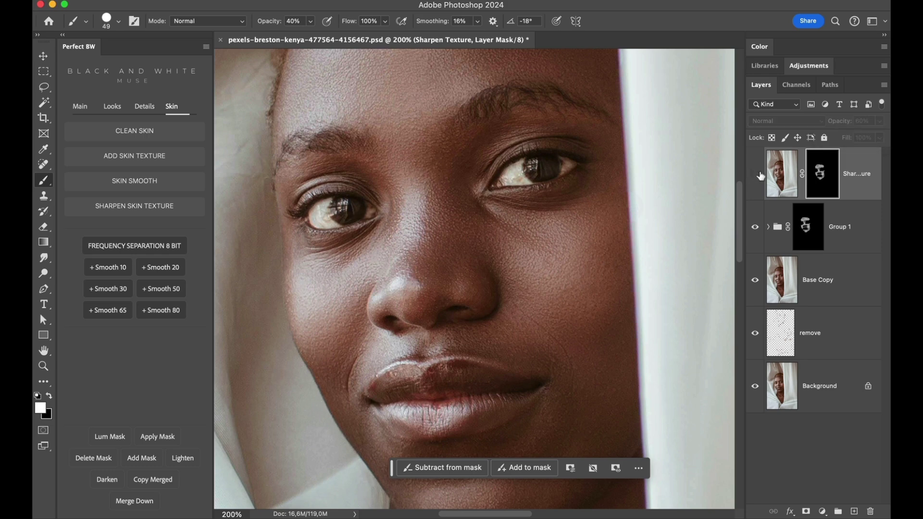
left_click(757, 176)
Step: Group the layers from Sharpen Texture down to remove and name the group Edited Skin
left_click(827, 338, "shift")
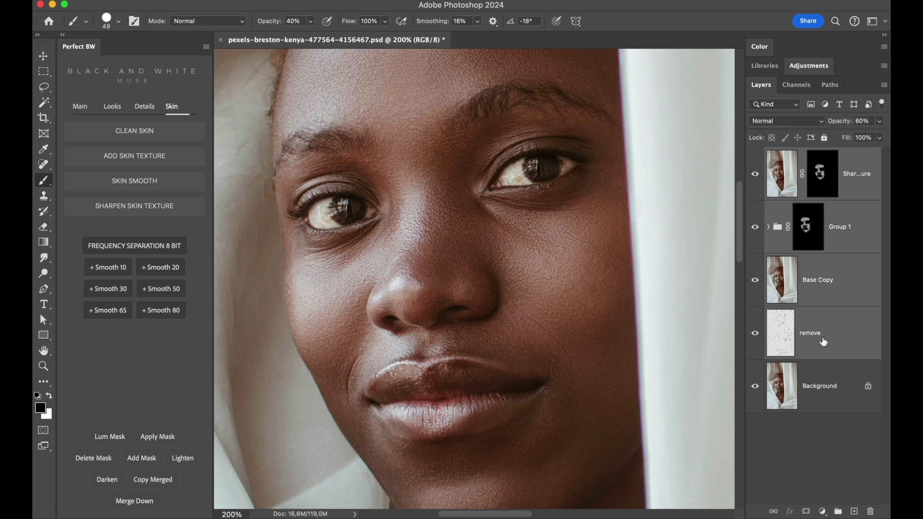
key("super+g")
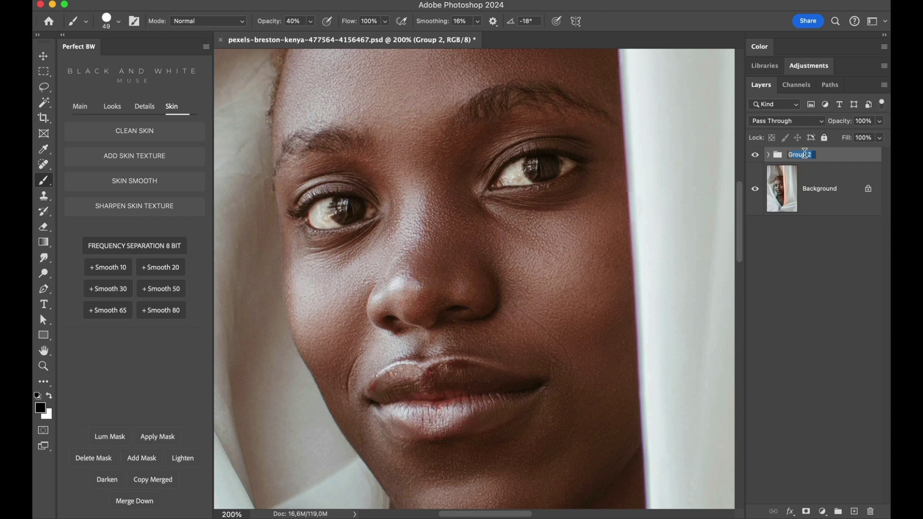
type("Edited Skin")
key("Return")
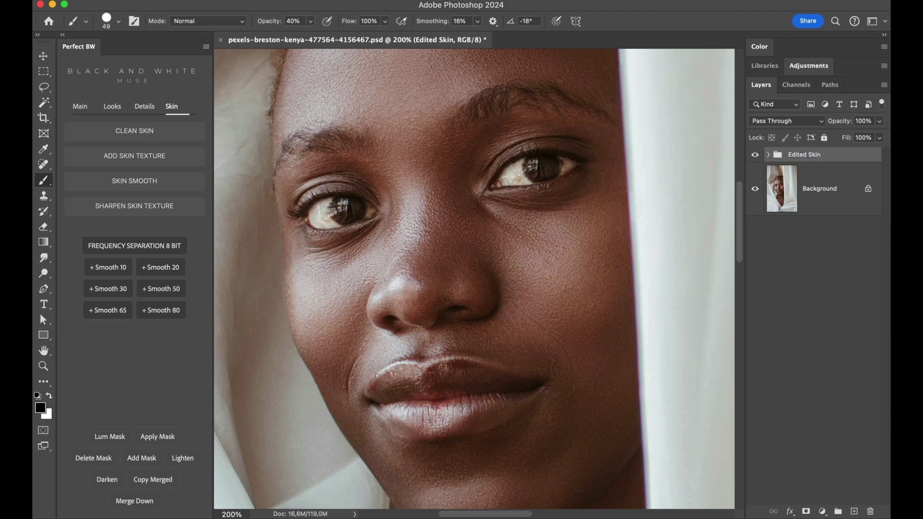
Step: Add an inverted black mask to the Edited Skin group and paint the central face white at 100% brush opacity
left_click(806, 511)
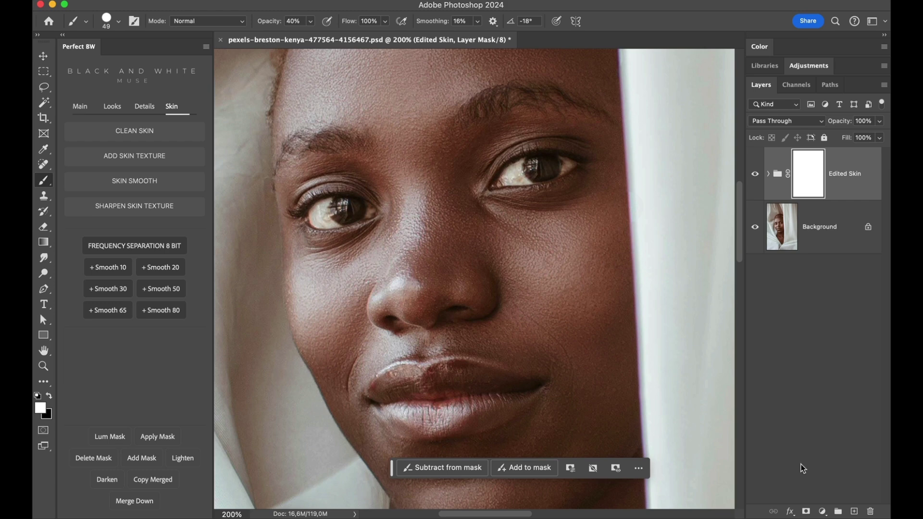
key("super+i")
key("0")
mouse_move(327, 124)
left_mouse_down()
mouse_move(354, 50)
mouse_move(284, 161)
left_mouse_up()
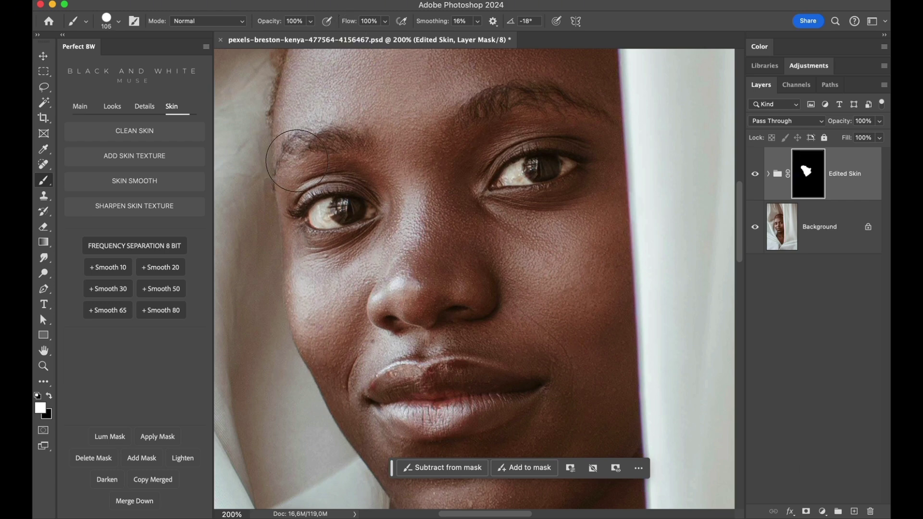
Step: Extend the white painting in the Edited Skin mask over the forehead and the remaining facial skin
left_click_drag(465, 192, 452, 270)
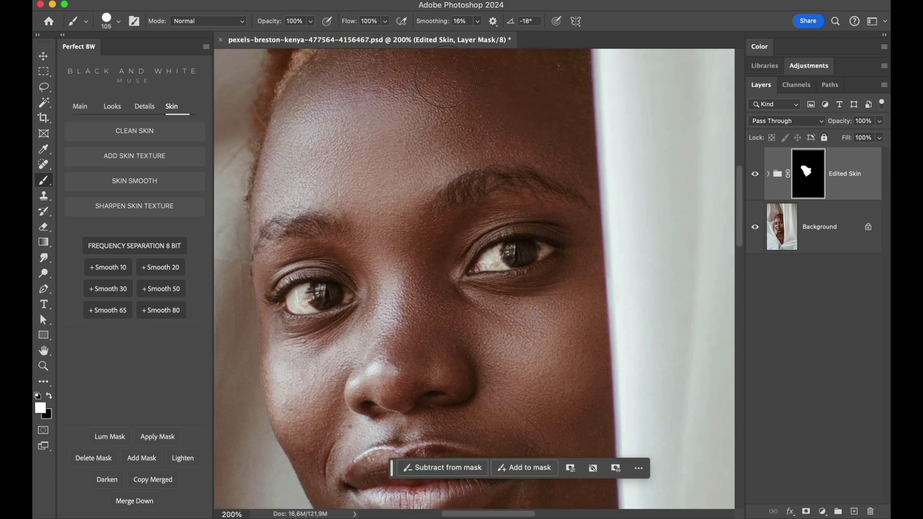
mouse_move(543, 87)
left_mouse_down()
mouse_move(305, 167)
mouse_move(372, 222)
left_mouse_up()
left_click_drag(416, 164, 488, 45)
mouse_move(423, 200)
left_mouse_down()
mouse_move(358, 249)
mouse_move(370, 241)
mouse_move(373, 294)
mouse_move(406, 311)
mouse_move(407, 299)
mouse_move(498, 234)
mouse_move(453, 288)
mouse_move(501, 288)
mouse_move(493, 143)
left_mouse_up()
mouse_move(381, 221)
left_mouse_down()
mouse_move(467, 331)
mouse_move(504, 346)
mouse_move(485, 315)
mouse_move(548, 327)
mouse_move(583, 297)
mouse_move(631, 285)
mouse_move(651, 252)
mouse_move(542, 163)
left_mouse_up()
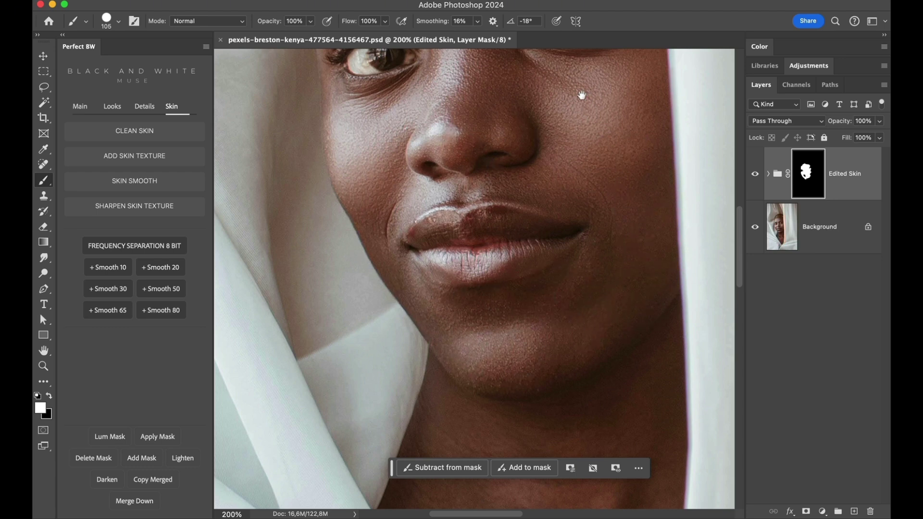
Step: Compare the face with the Edited Skin group hidden and shown, at overall and 300% magnification
scroll(503, 233, "up", 5)
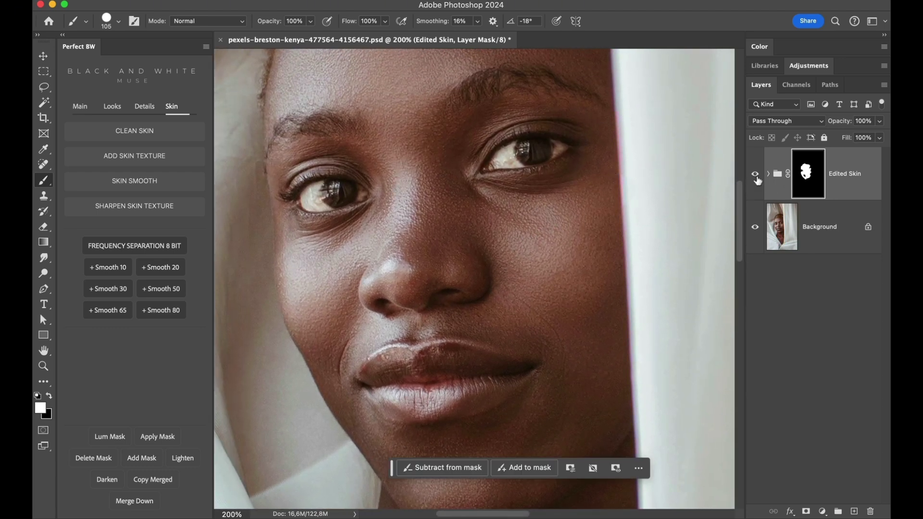
left_click(755, 176)
left_click(756, 176)
key("super+plus")
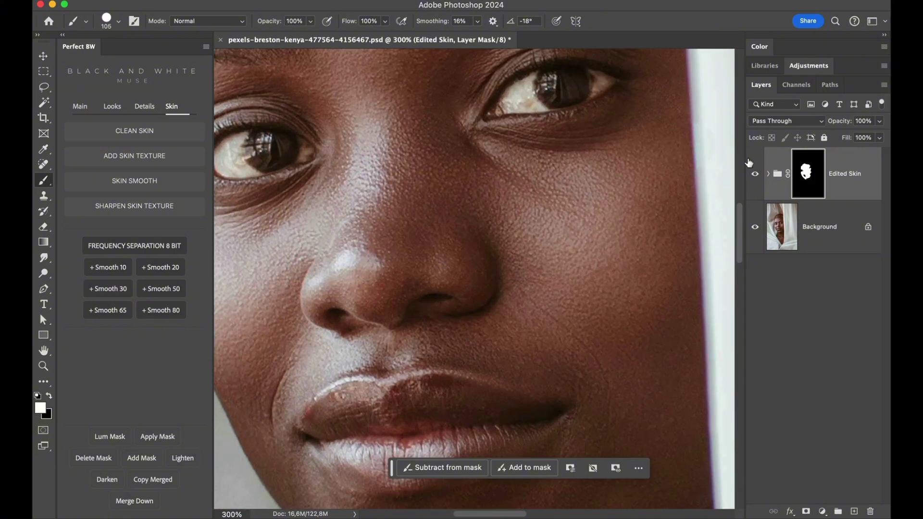
left_click(755, 174)
left_click(755, 175)
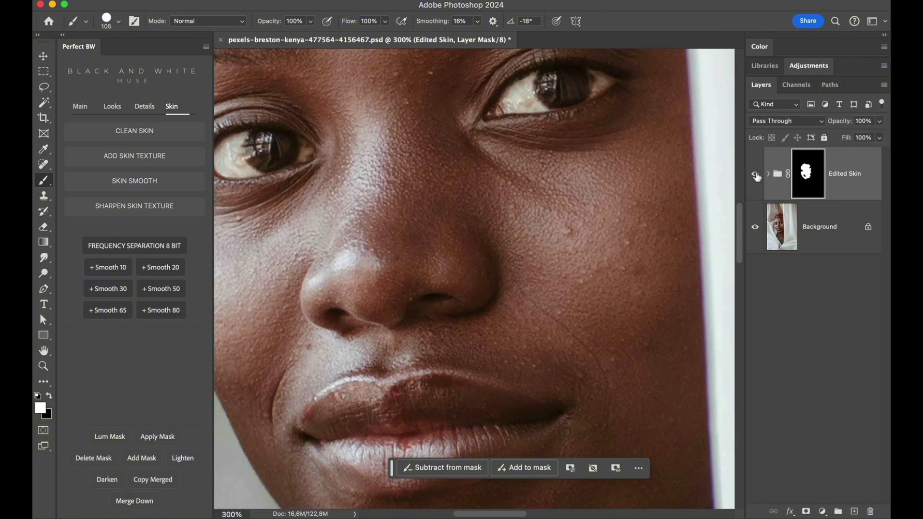
left_click(756, 176)
left_click(756, 175)
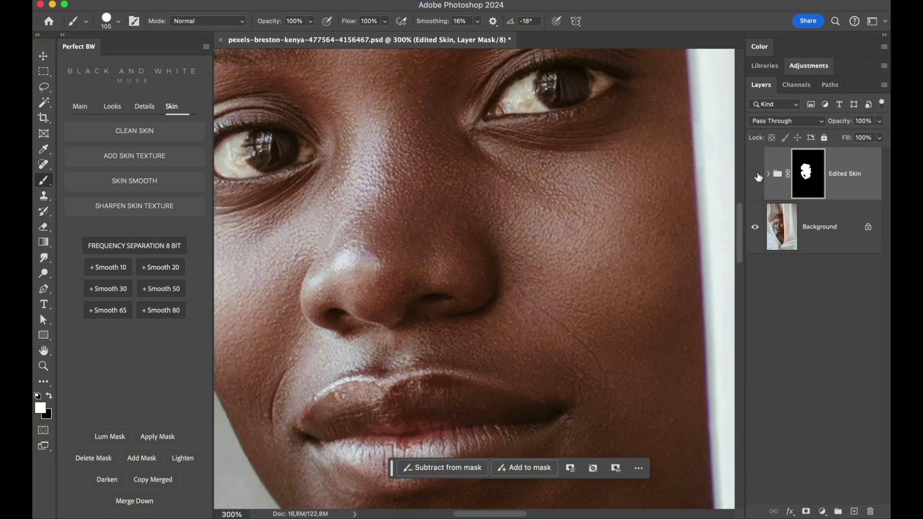
left_click(756, 176)
Step: Create a merged copy of all visible layers with Copy Merged and name it step 3
key("v")
key("super+minus")
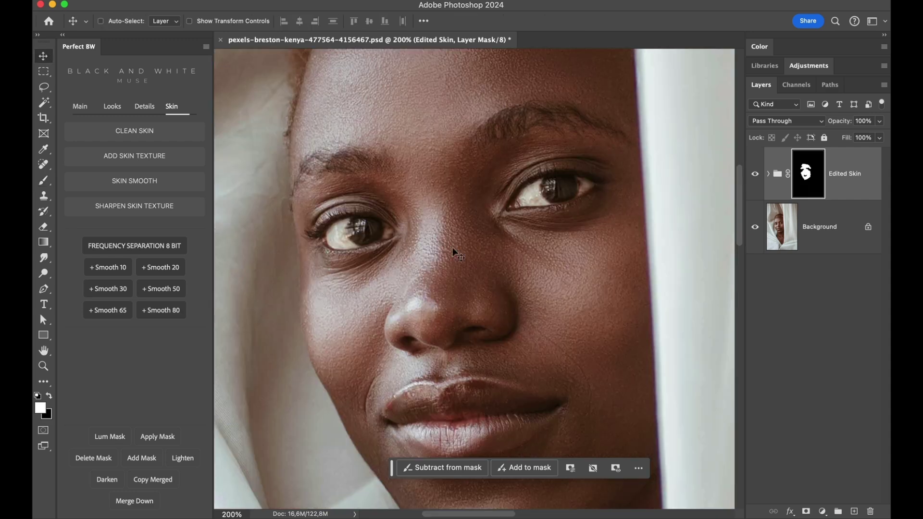
left_click(176, 473)
type("step 3")
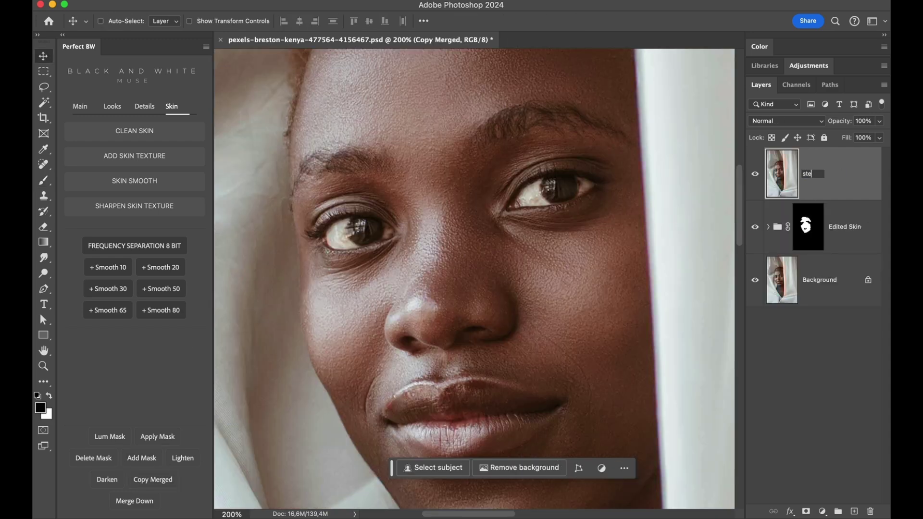
key("Return")
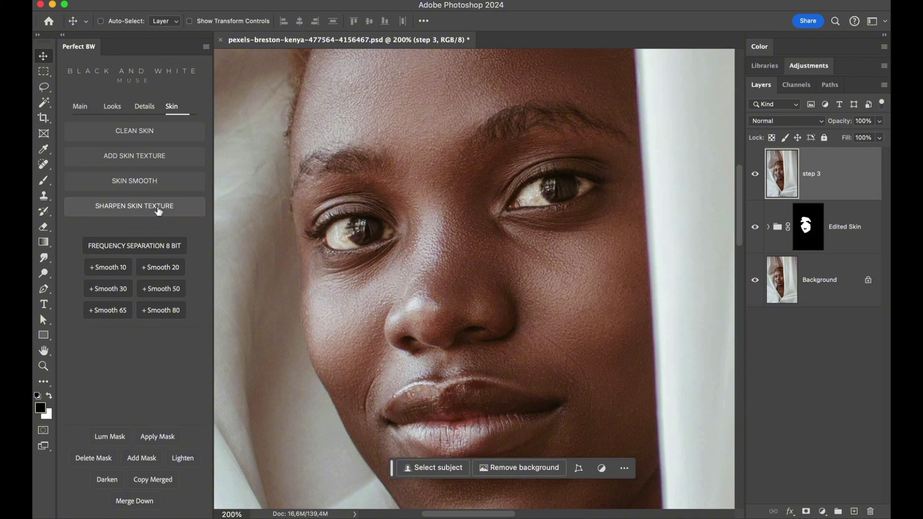
Step: Run the Frequency Separation 8 Bit action and inspect the Details and Tones layers inside its new group
left_click(160, 247)
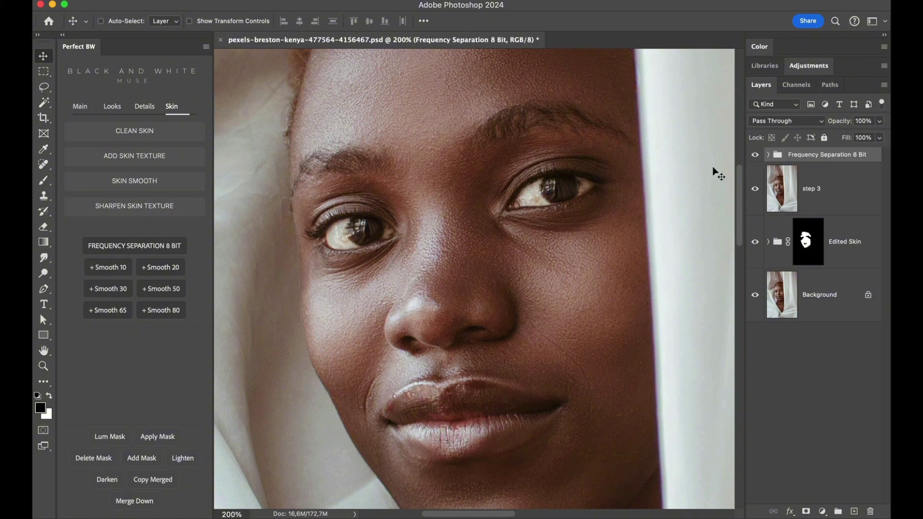
left_click(768, 155)
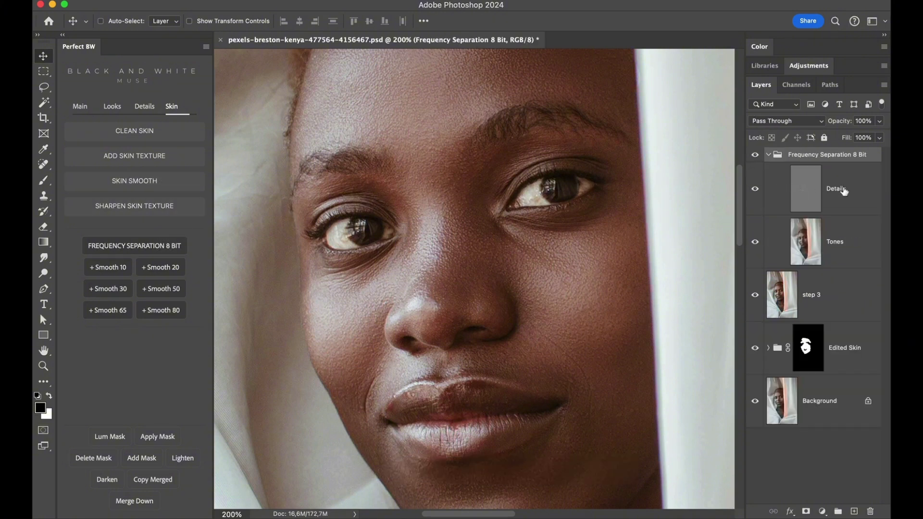
left_click(838, 245)
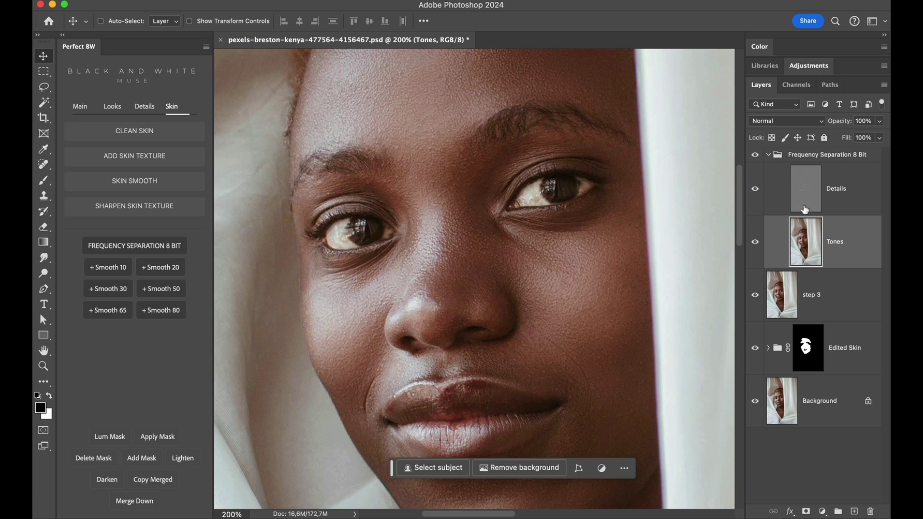
left_click(768, 155)
Step: Try to lasso the skin beneath the right-hand eye with a 40 px feather
left_click(47, 88)
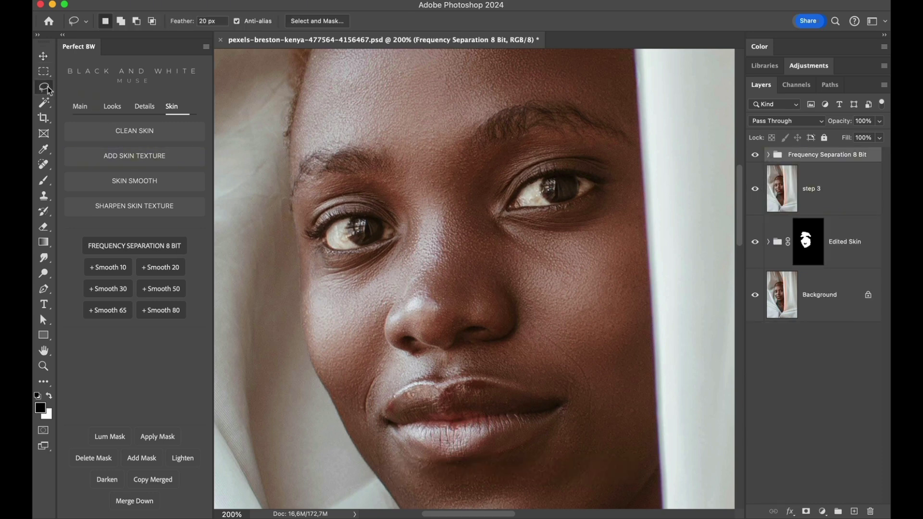
left_click(213, 20)
type("40")
left_click_drag(504, 220, 547, 245)
mouse_move(568, 284)
left_mouse_down()
mouse_move(528, 267)
mouse_move(497, 242)
mouse_move(490, 224)
left_mouse_up()
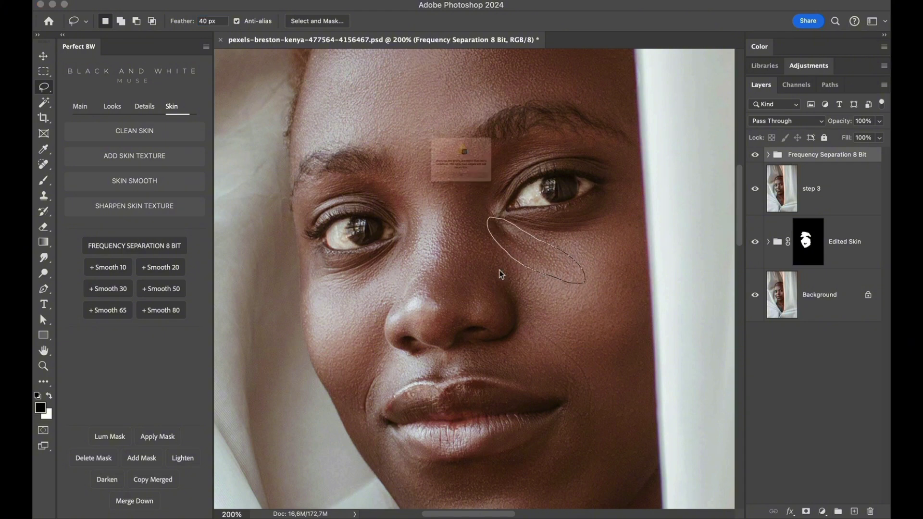
left_click(464, 206)
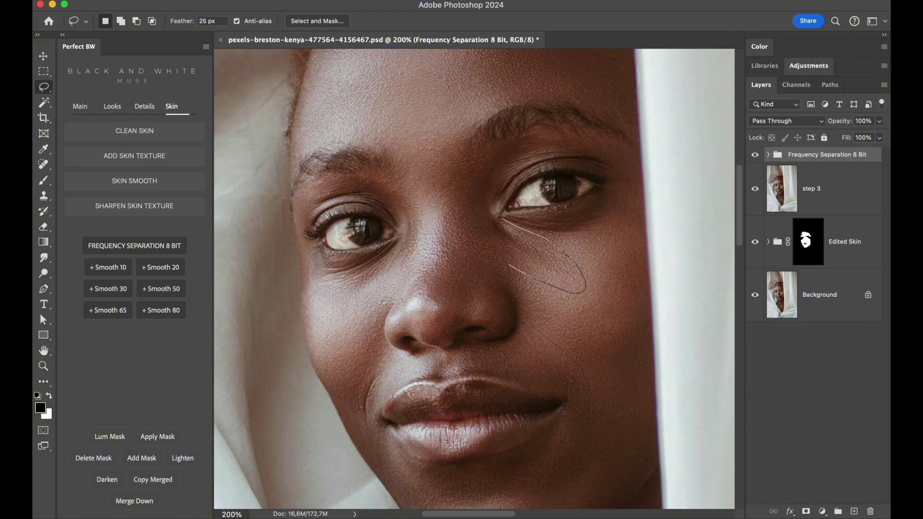
Step: Lasso the skin beneath the right-hand eye with a 25 px feather, smooth it on the Tones layer with Smooth 20, and deselect
left_click_drag(509, 265, 502, 226)
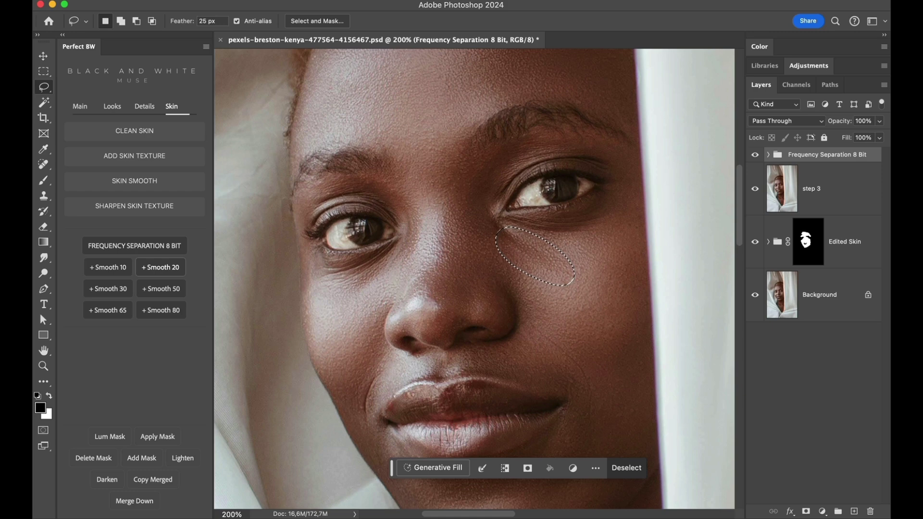
left_click(768, 155)
left_click(806, 242)
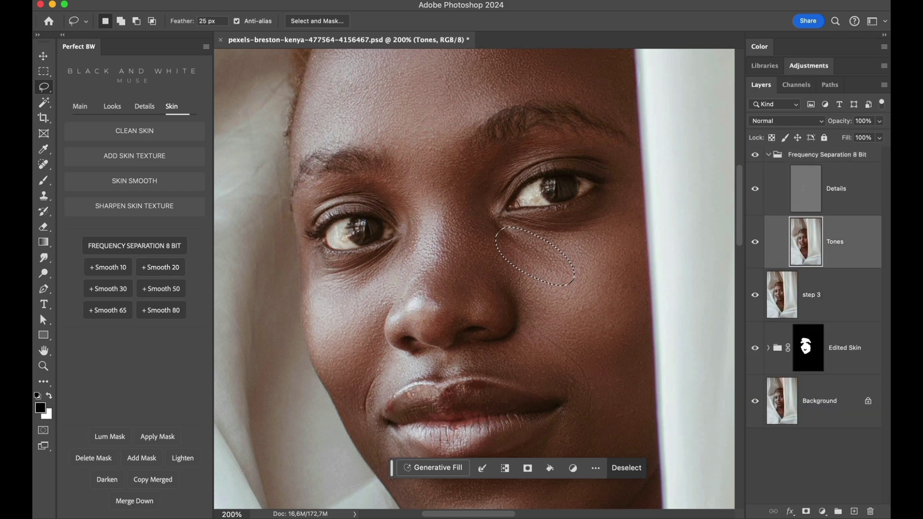
left_click(884, 35)
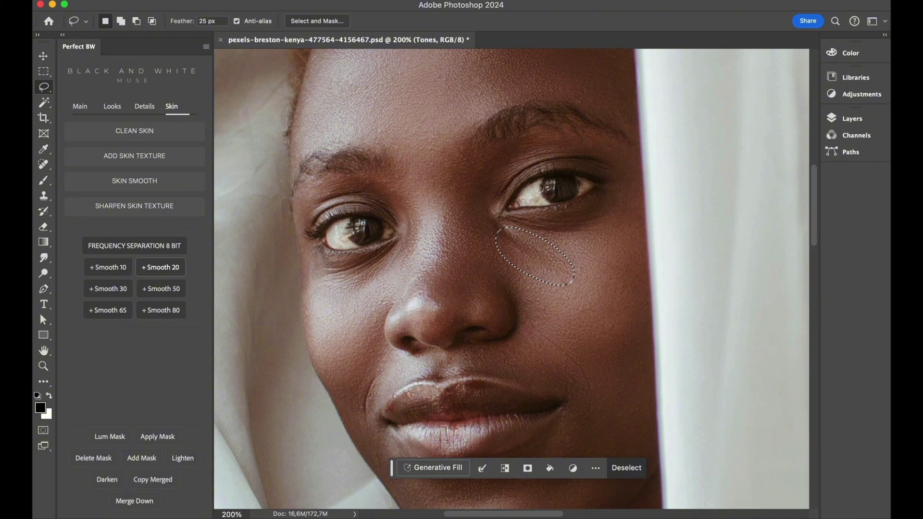
key("super+d")
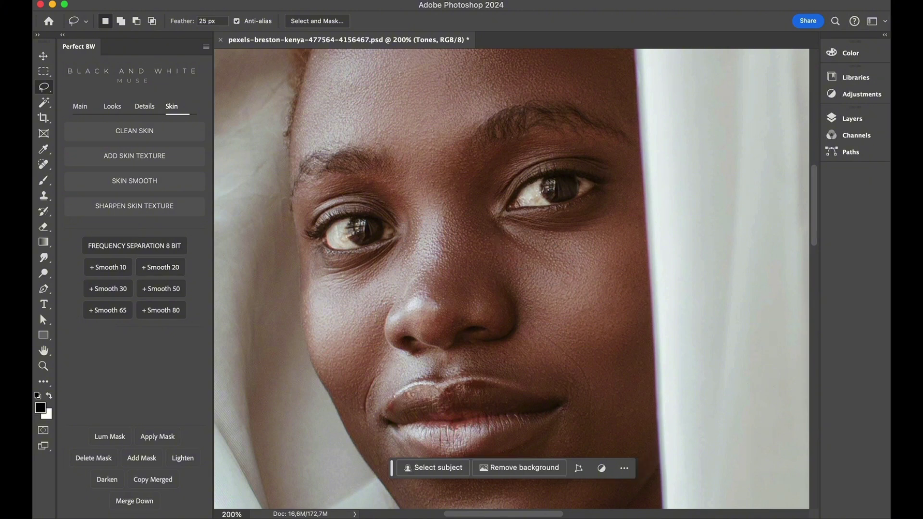
Step: Smooth the nose bridge, nose tip and right side of the nose on the Tones layer, using separate feathered Lasso selections
mouse_move(440, 205)
left_mouse_down()
mouse_move(436, 251)
mouse_move(451, 248)
left_mouse_up()
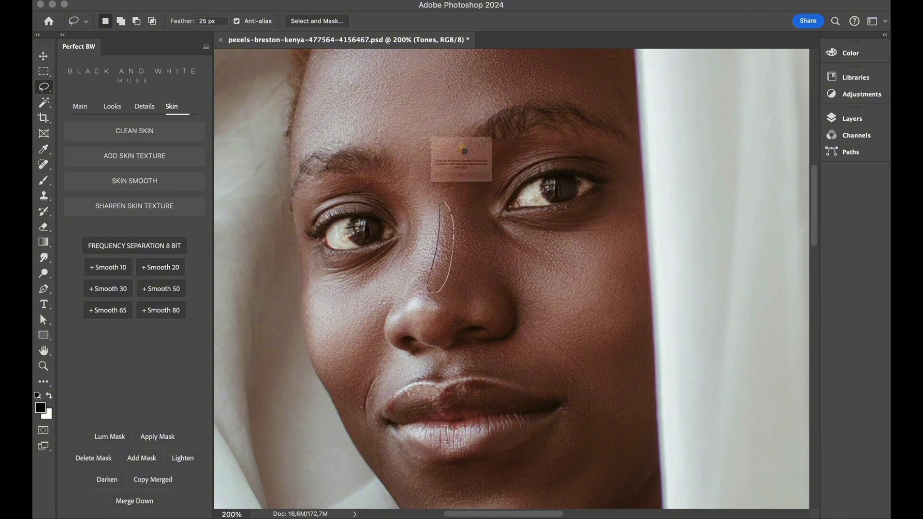
key("Return")
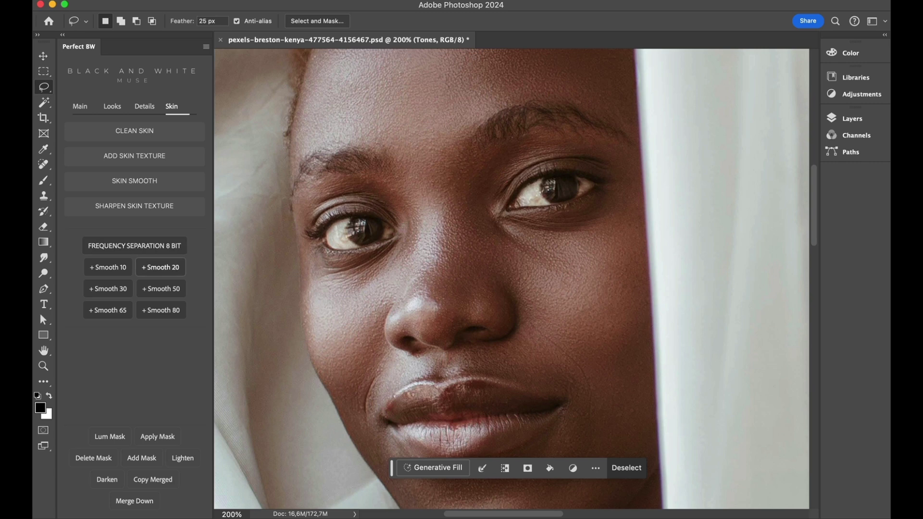
mouse_move(432, 289)
left_mouse_down()
mouse_move(445, 298)
mouse_move(411, 306)
left_mouse_up()
key("Return")
key("super+d")
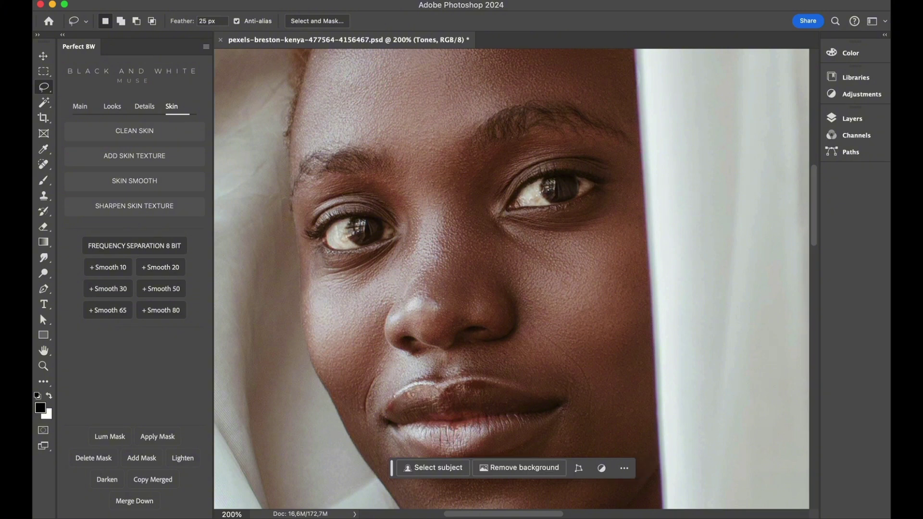
mouse_move(460, 258)
left_mouse_down()
mouse_move(455, 310)
mouse_move(485, 314)
mouse_move(494, 303)
mouse_move(484, 259)
left_mouse_up()
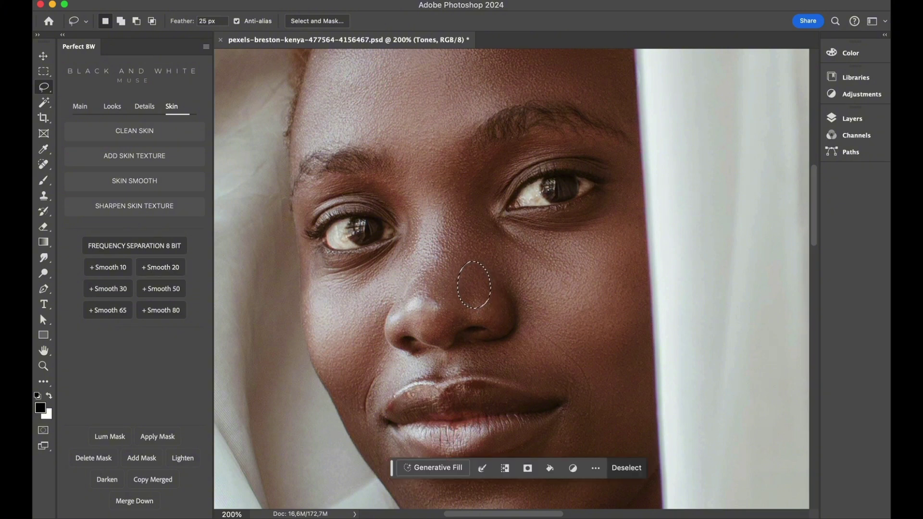
key("super+d")
Step: Smooth the crease beneath the right-hand eye in small lassoed patches on the Tones layer, deselecting after each
left_click_drag(488, 230, 525, 260)
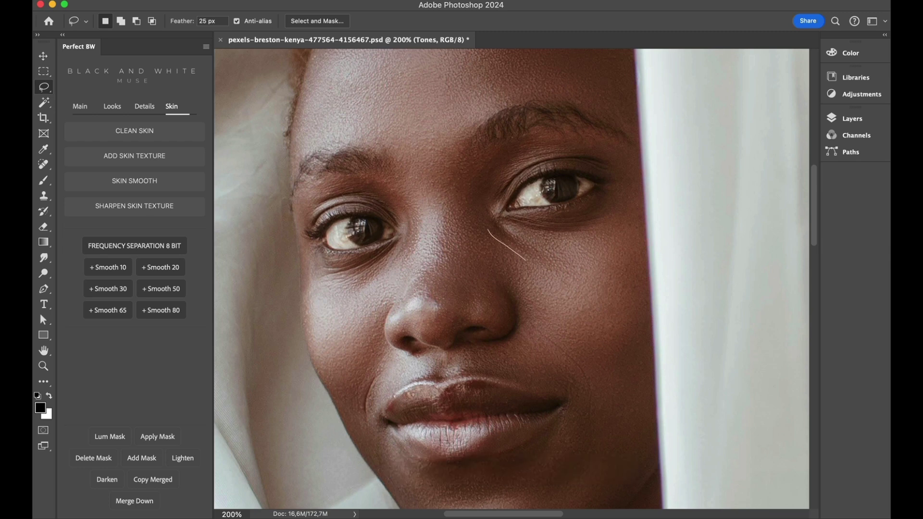
left_click_drag(479, 213, 481, 217)
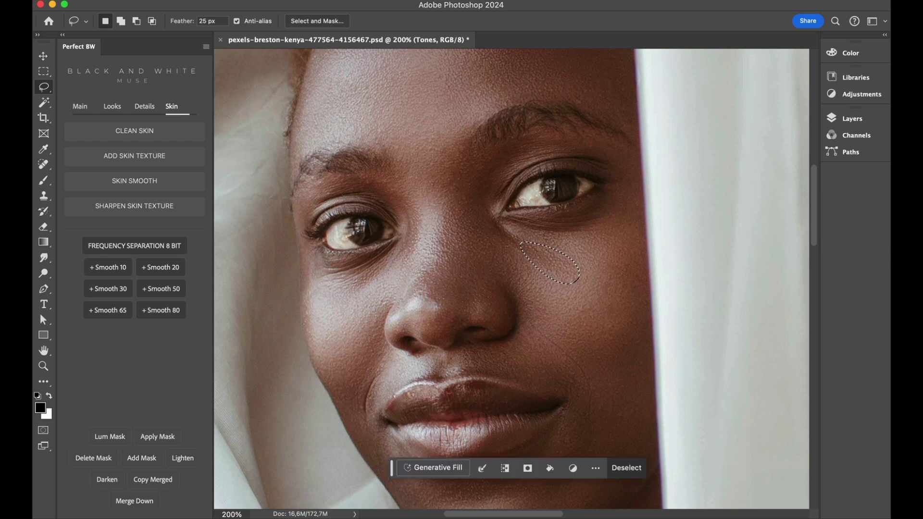
key("super+d")
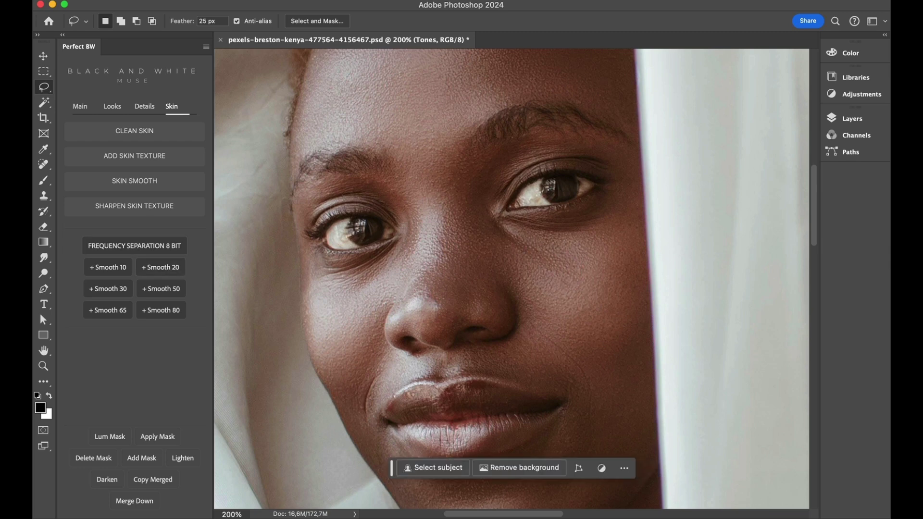
left_click_drag(523, 248, 521, 246)
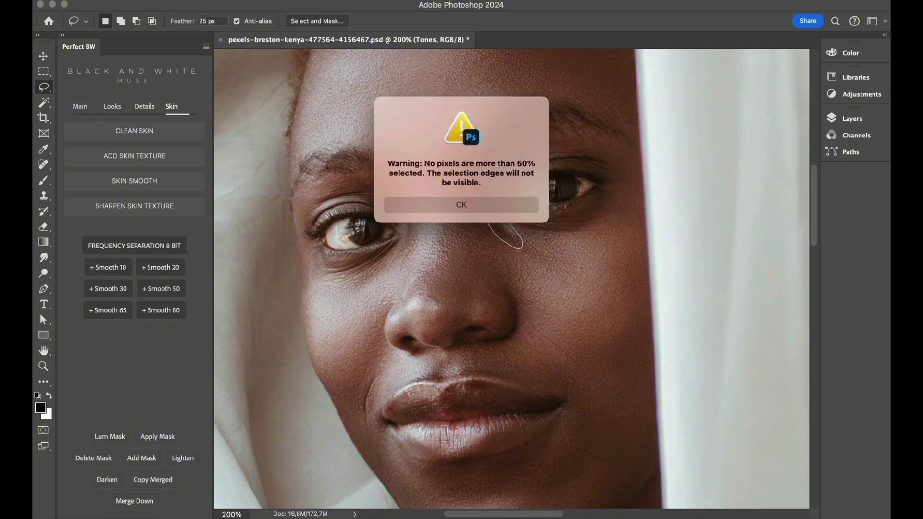
key("Return")
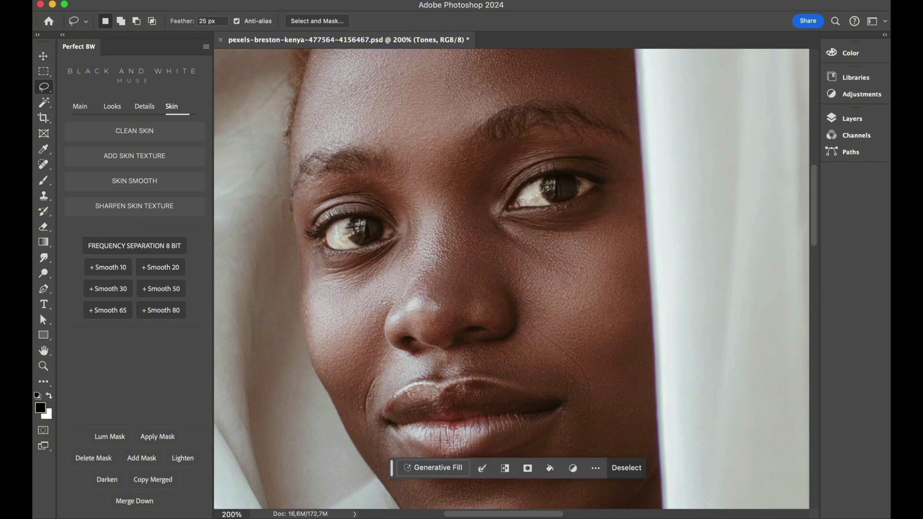
key("super+d")
Step: Lasso and smooth the nose bridge, then the cheek beneath the right-hand eye with Smooth 20, deselecting after each
left_click_drag(438, 264, 447, 224)
key("super+d")
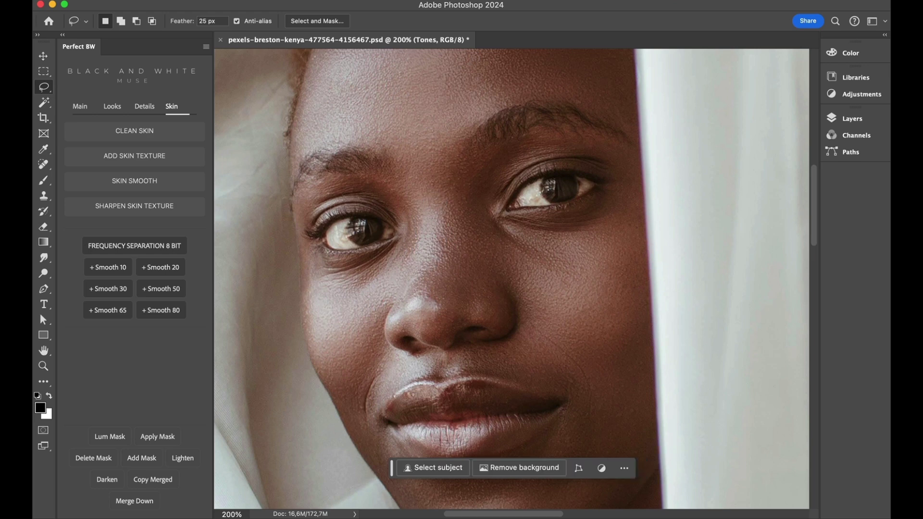
left_click_drag(547, 258, 576, 262)
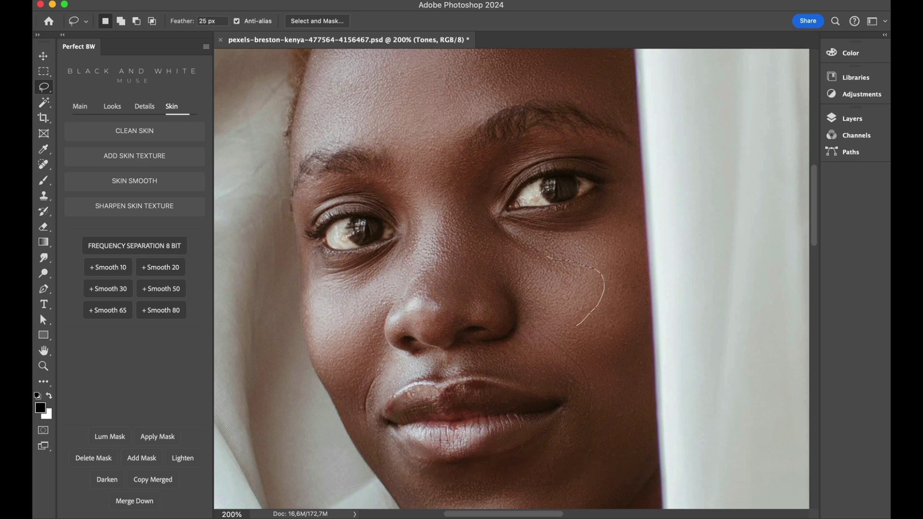
left_click_drag(501, 248, 543, 256)
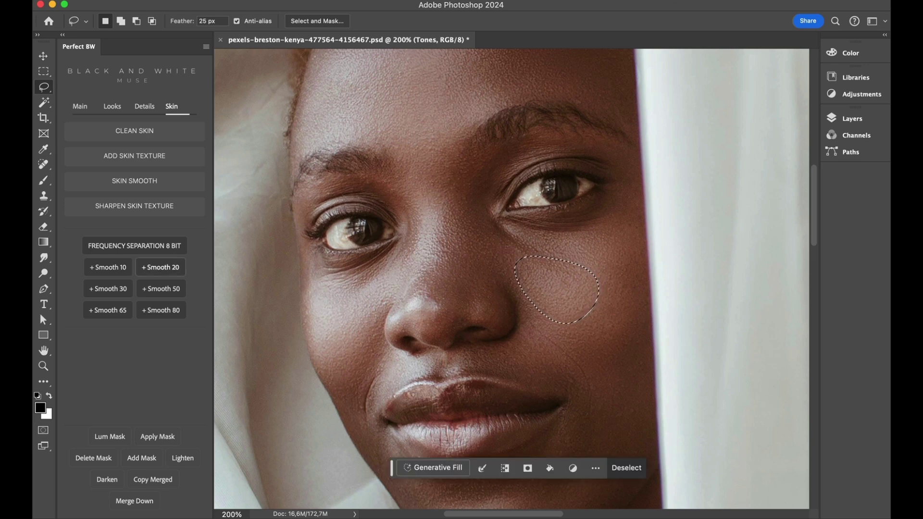
key("super+d")
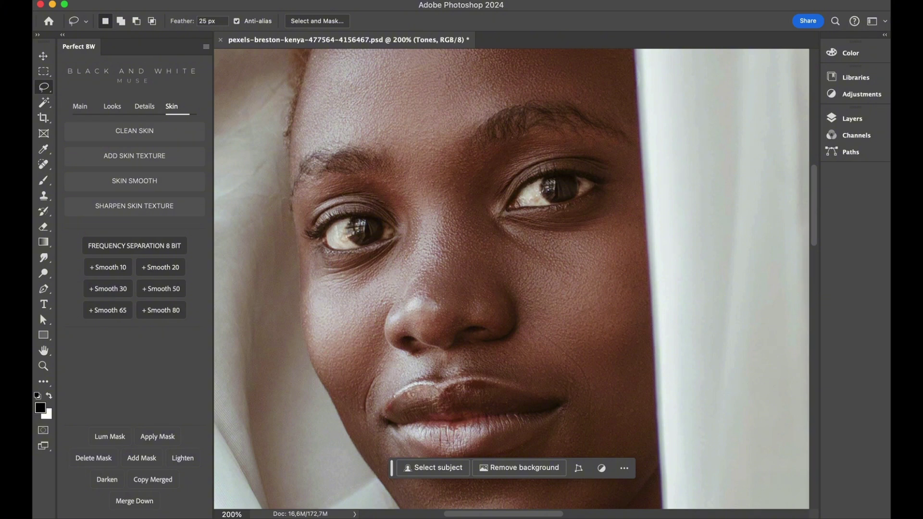
Step: Smooth the nose side beneath the left-hand eye with Smooth 10 and the left cheek in feathered lassoed patches, deselecting after each
mouse_move(407, 222)
left_mouse_down()
mouse_move(394, 253)
mouse_move(350, 291)
mouse_move(362, 301)
mouse_move(420, 263)
mouse_move(427, 227)
mouse_move(401, 194)
left_mouse_up()
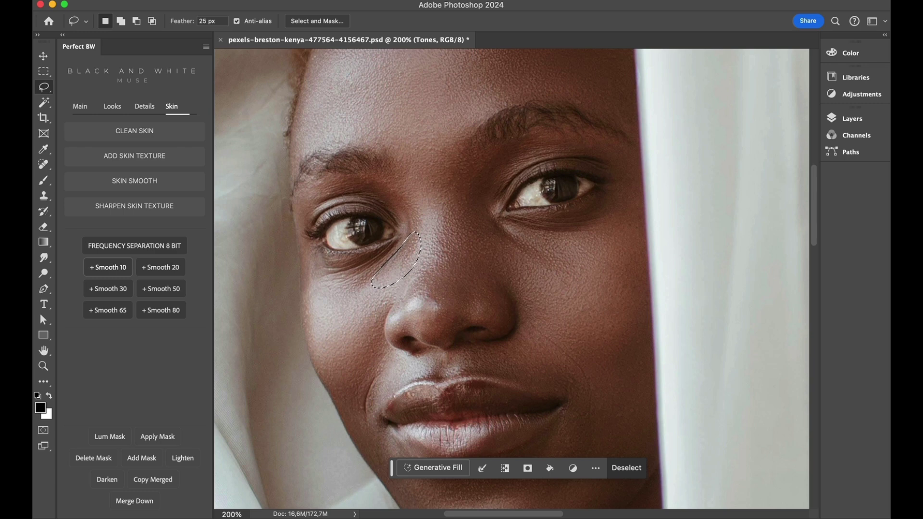
key("super+d")
left_click_drag(368, 292, 374, 288)
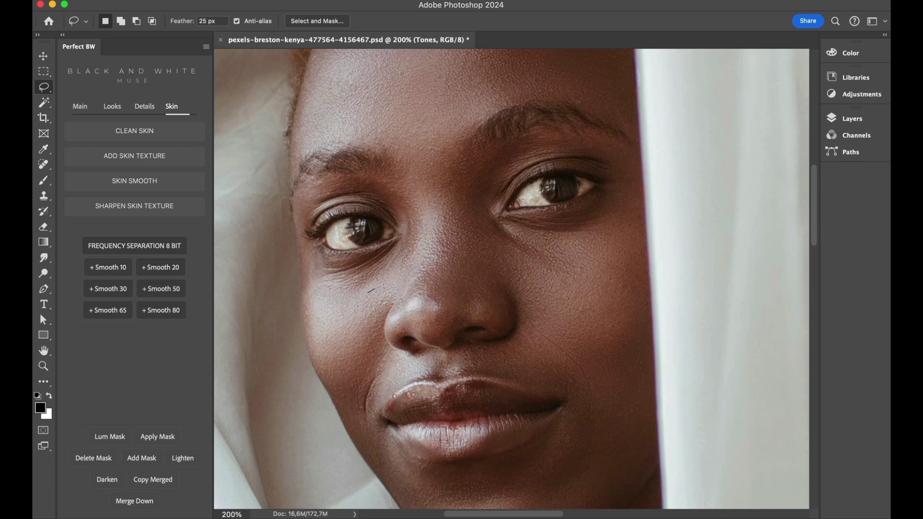
left_click_drag(362, 368, 375, 291)
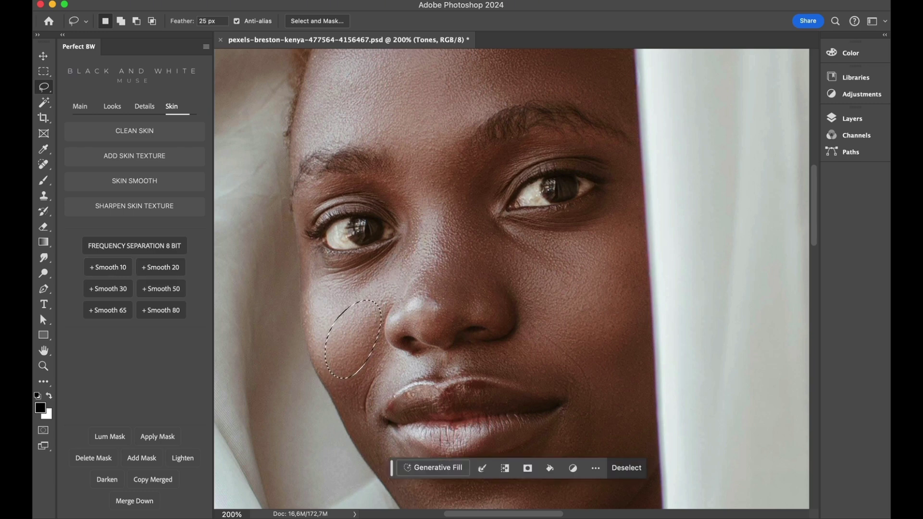
left_click(626, 467)
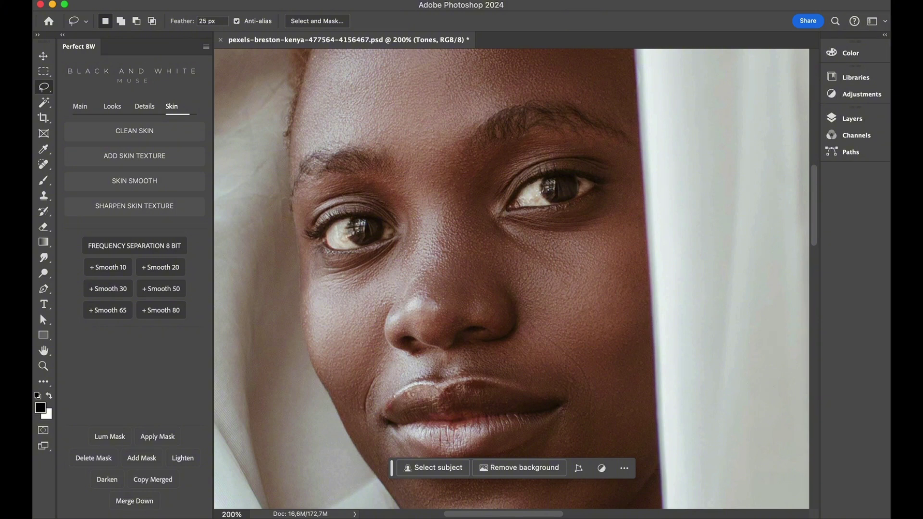
Step: Lasso a narrow strip along the nose bridge on the Tones layer and reselect it after deselecting
mouse_move(434, 197)
left_mouse_down()
mouse_move(422, 255)
mouse_move(428, 293)
mouse_move(459, 246)
mouse_move(456, 185)
left_mouse_up()
key("super+d")
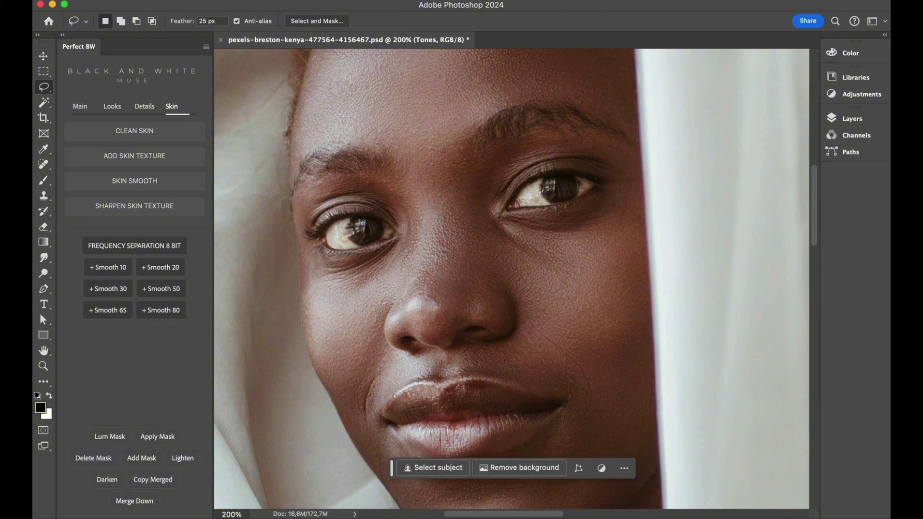
key("super+shift+d")
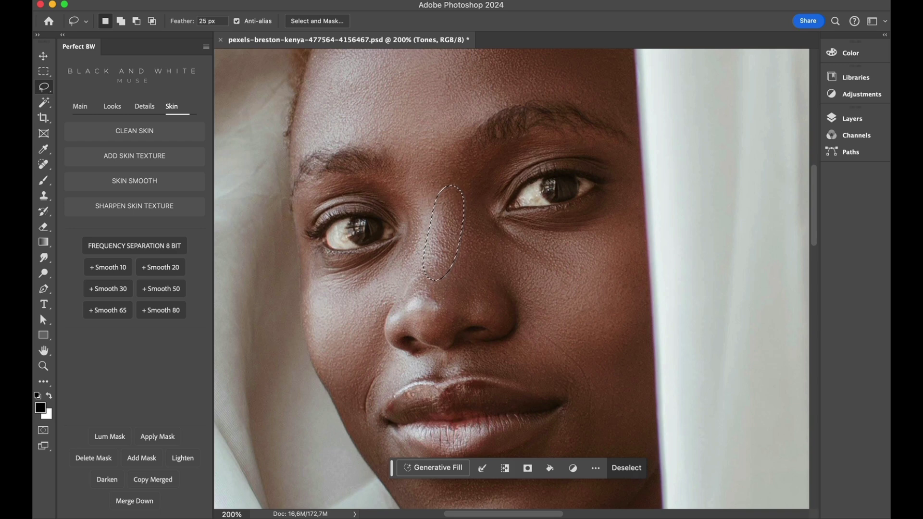
Step: Lasso the upper forehead and the patch above the left-hand eyebrow, smoothing each with Smooth 20 and deselecting
scroll(511, 279, "up", 5)
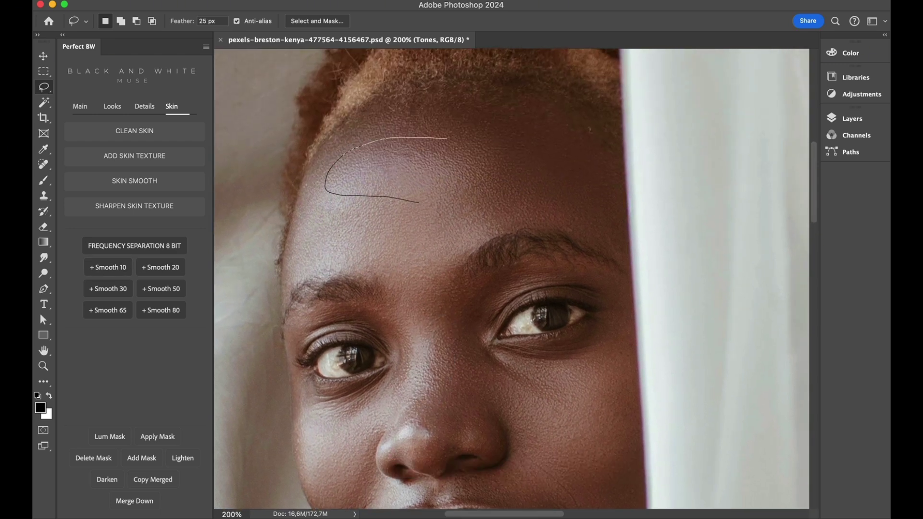
left_click_drag(487, 154, 449, 138)
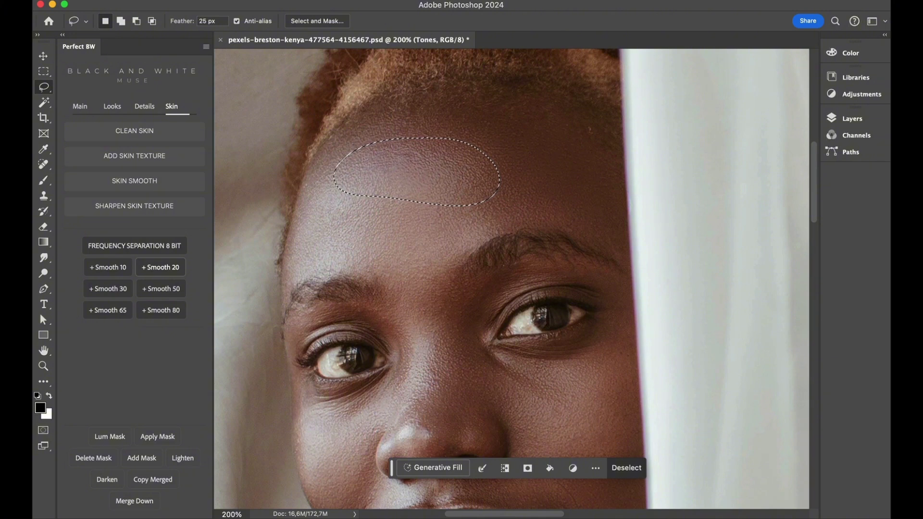
key("super+d")
left_click_drag(370, 163, 358, 181)
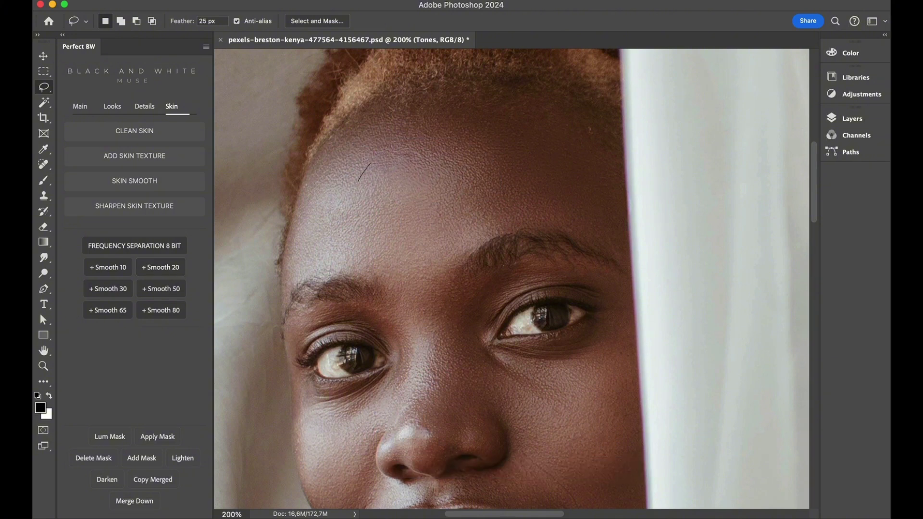
left_click_drag(396, 244, 395, 245)
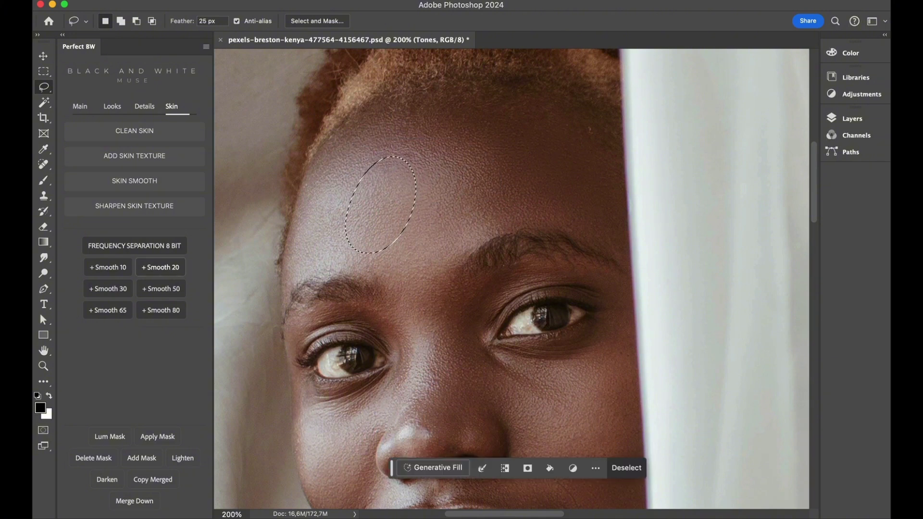
key("super+d")
Step: Smooth the forehead's left edge along the hairline and its central patch with separate feathered Lasso selections, deselecting after each
left_click_drag(345, 145, 332, 157)
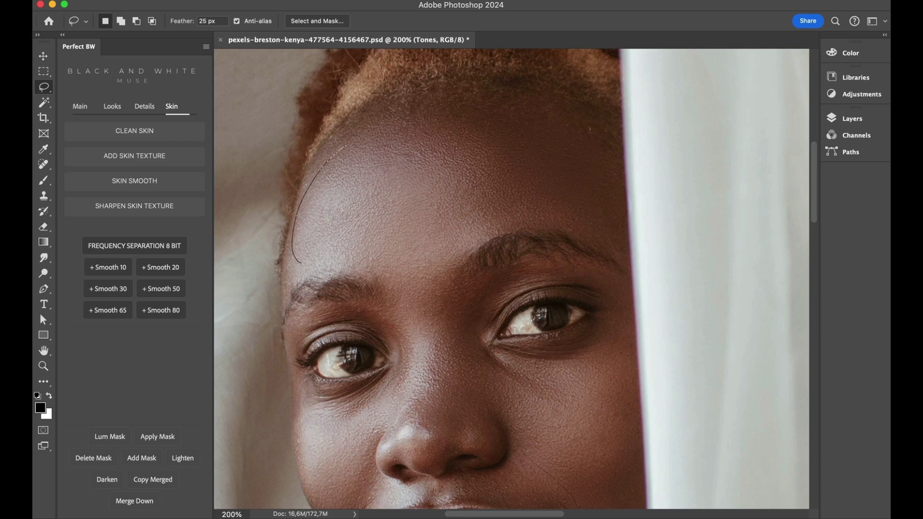
mouse_move(302, 263)
left_mouse_down()
mouse_move(384, 192)
mouse_move(351, 146)
left_mouse_up()
key("super+d")
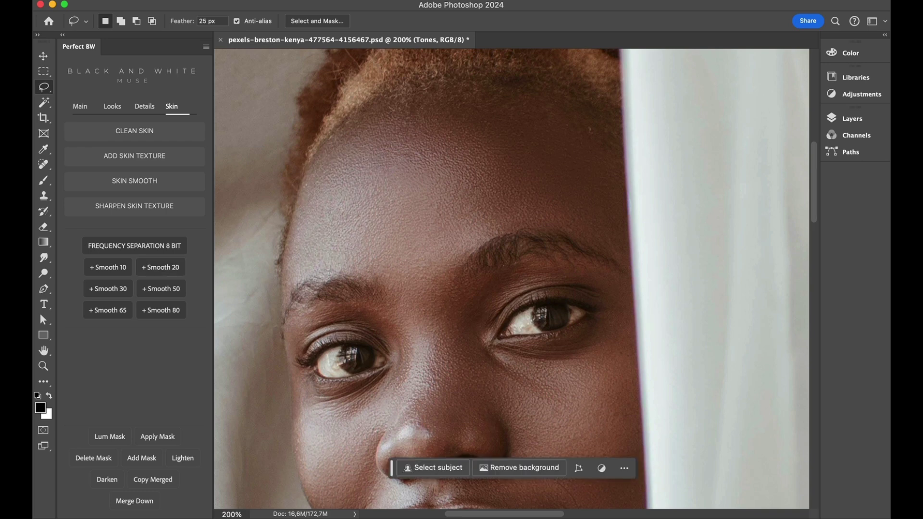
mouse_move(460, 145)
left_mouse_down()
mouse_move(415, 179)
mouse_move(486, 150)
left_mouse_up()
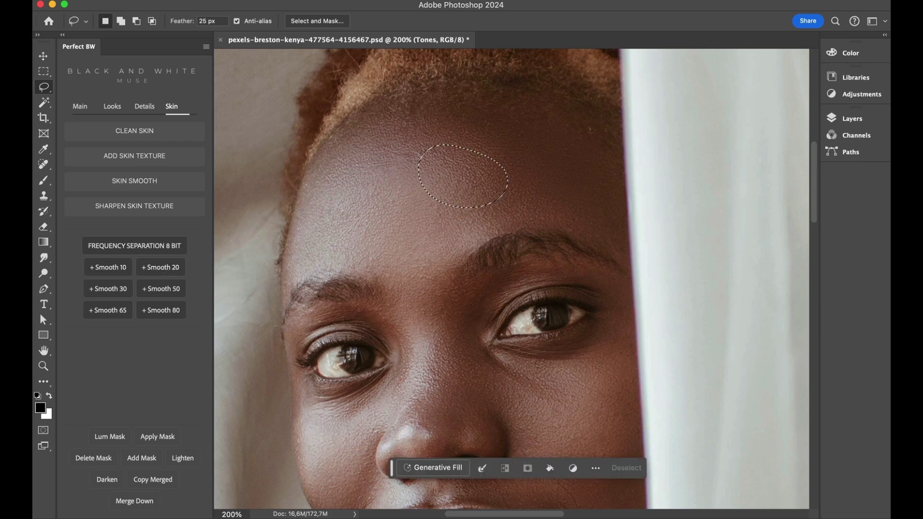
key("super+d")
Step: Lasso the lower left cheek beside the nose, smooth it with Smooth 20, and deselect
scroll(512, 278, "down", 5)
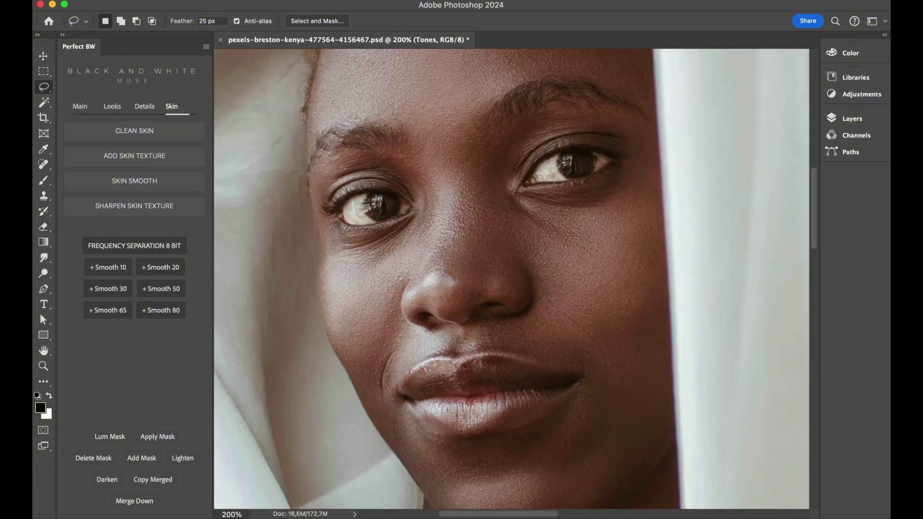
left_click_drag(362, 274, 347, 331)
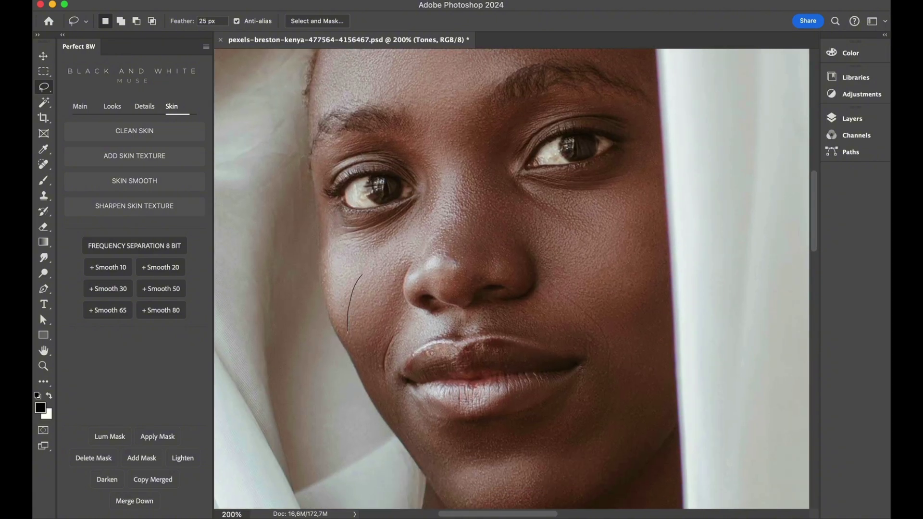
left_click_drag(390, 277, 389, 276)
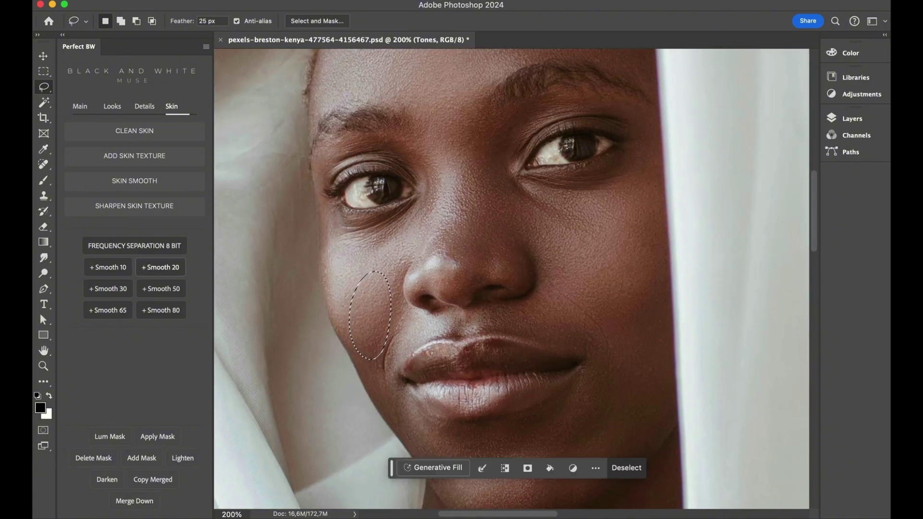
key("super+d")
Step: Lasso the chin highlight below the lips and smooth it on the Tones layer with Smooth 10
scroll(512, 279, "down", 5)
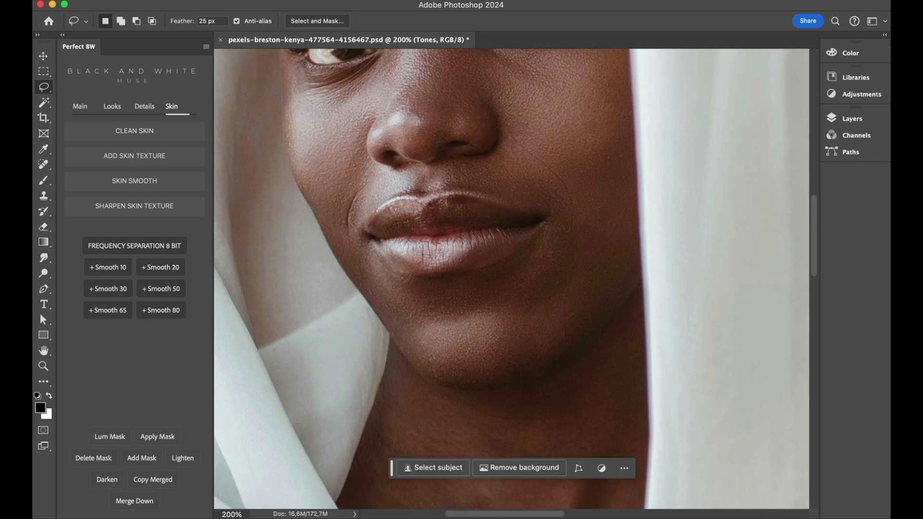
left_click_drag(522, 319, 486, 299)
key("super+d")
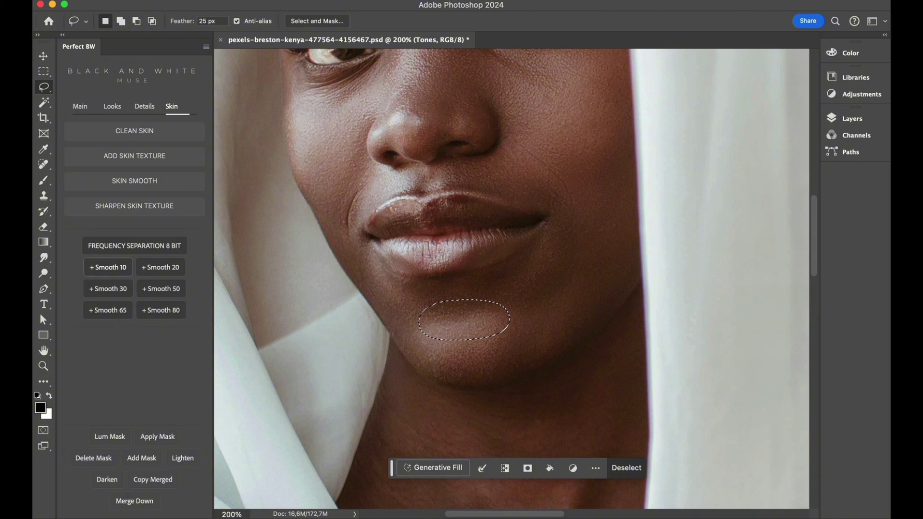
left_click(103, 267)
Step: Smooth the skin beside the right-hand mouth corner with Smooth 20 and lasso the lower chin patch, deselecting afterward
mouse_move(563, 248)
left_mouse_down()
mouse_move(523, 291)
mouse_move(588, 278)
mouse_move(565, 246)
left_mouse_up()
left_click(160, 267)
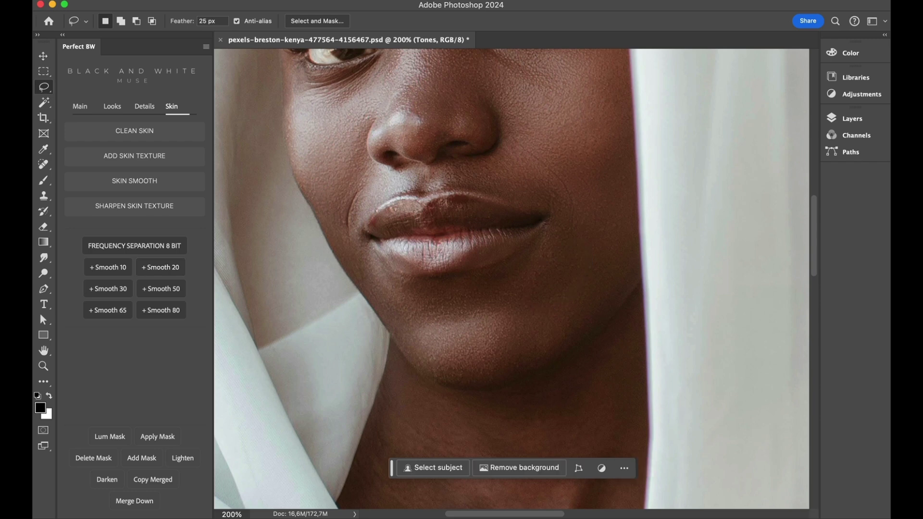
mouse_move(504, 325)
left_mouse_down()
mouse_move(455, 343)
mouse_move(513, 339)
left_mouse_up()
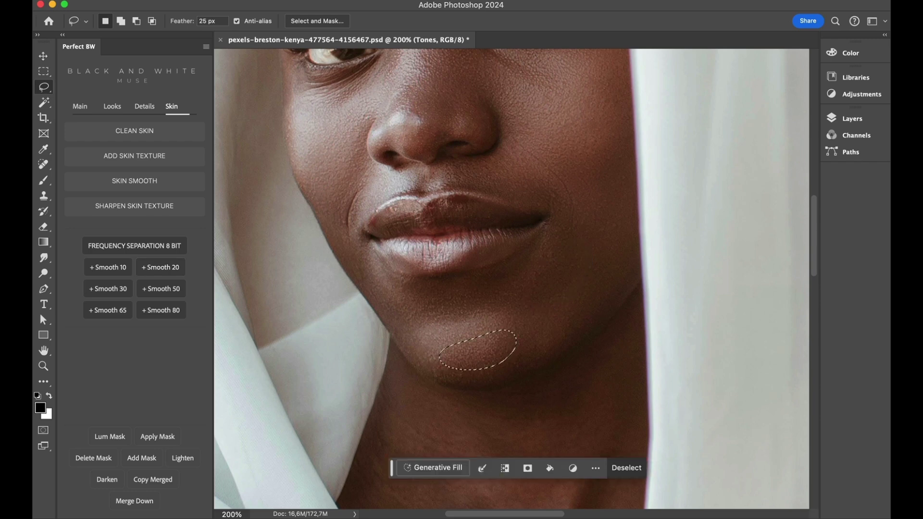
key("super+d")
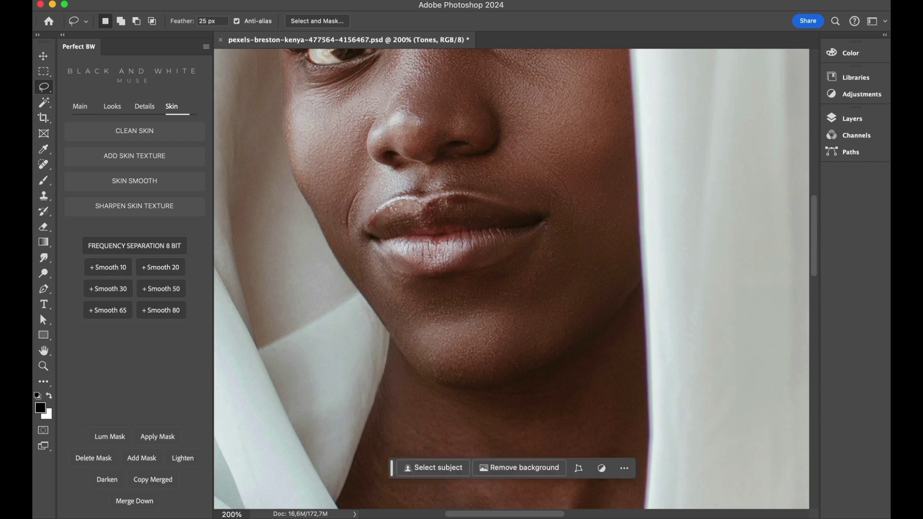
Step: Collapse the Frequency Separation 8 Bit group and toggle its visibility at 100% and 200% zoom to compare the skin before and after
scroll(511, 279, "up", 5)
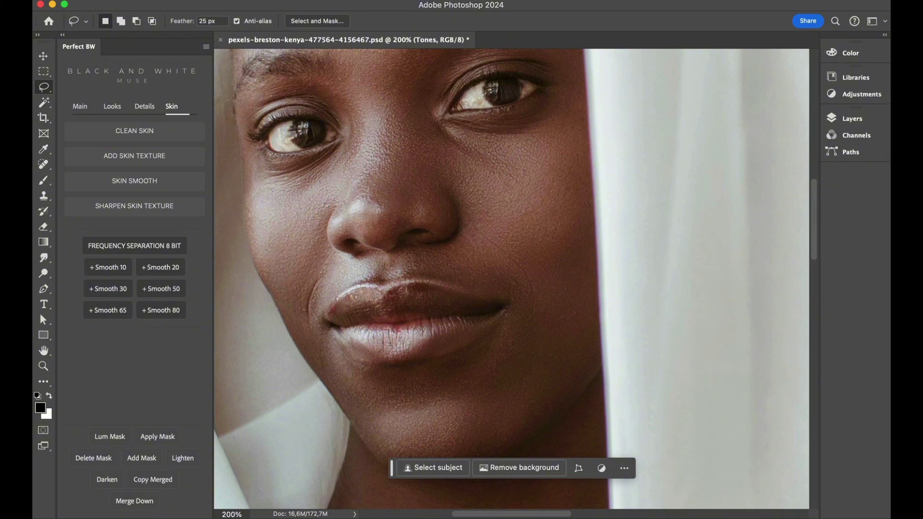
key("super+minus")
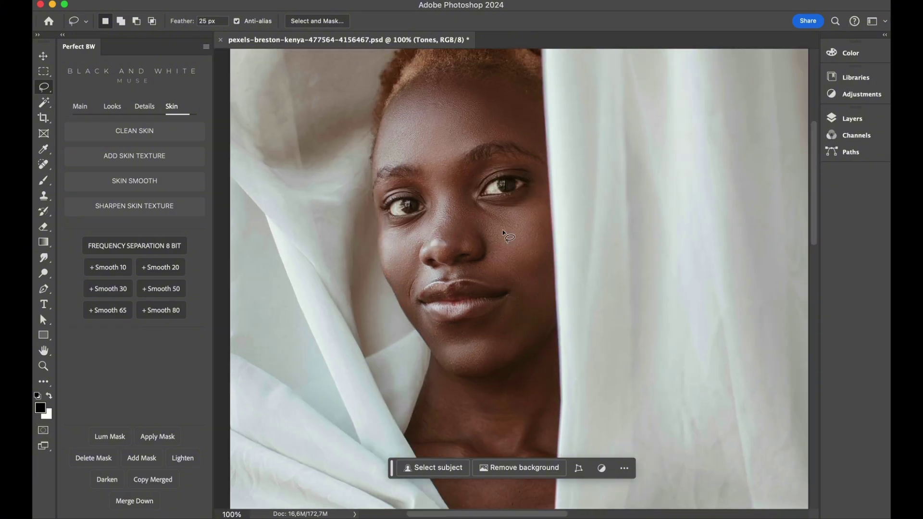
left_click(885, 35)
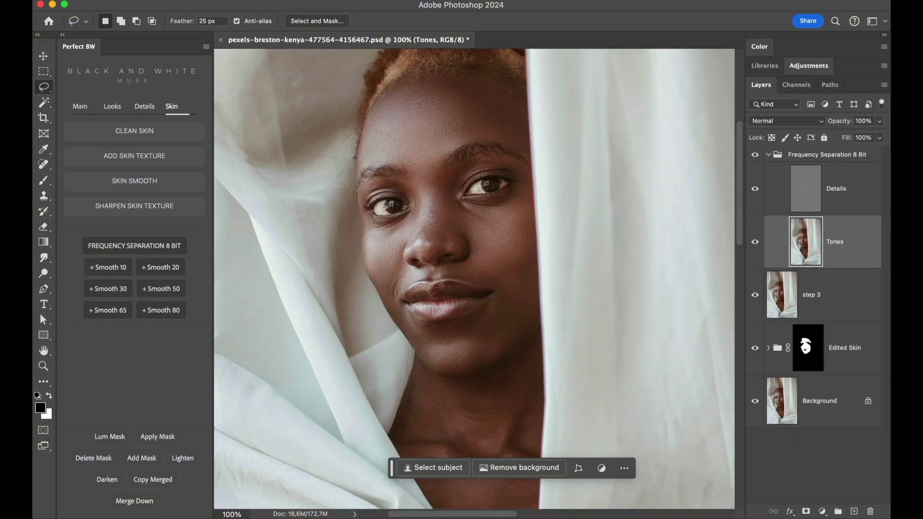
left_click(768, 155)
left_click(755, 155)
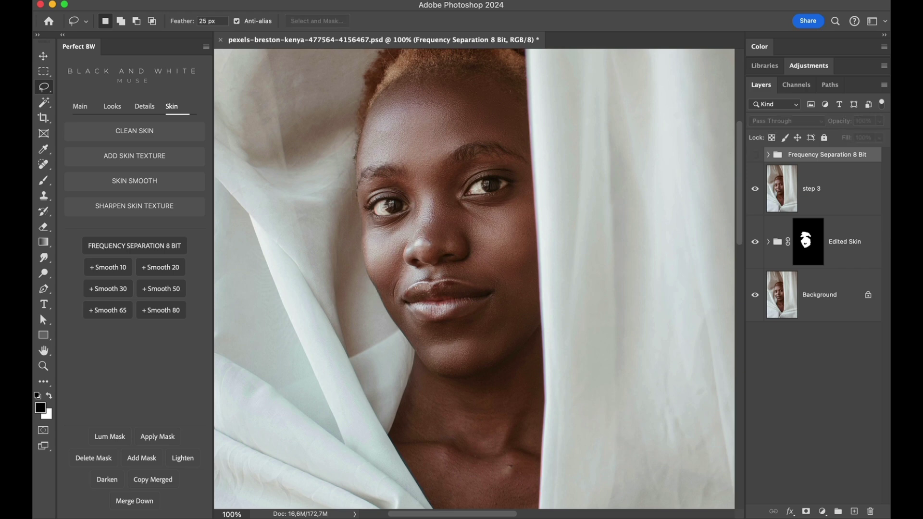
left_click(754, 155)
key("super+plus")
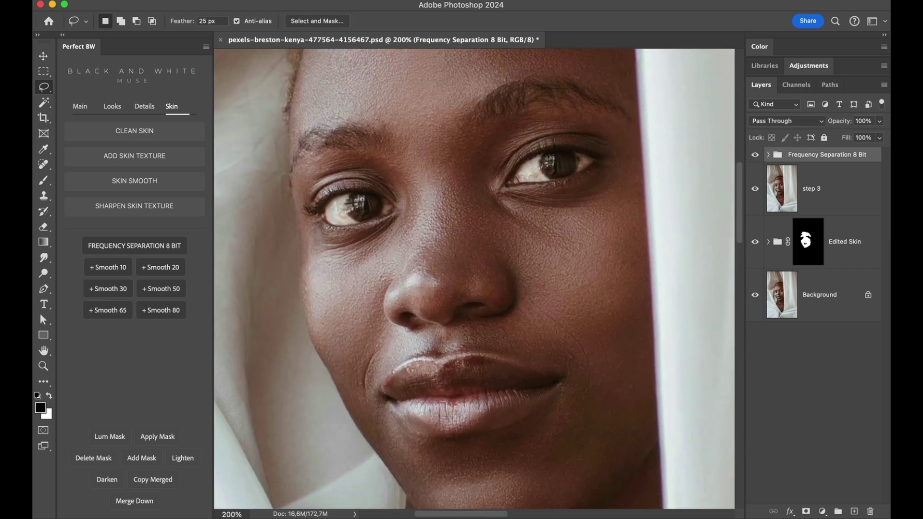
left_click(754, 155)
left_click(754, 155)
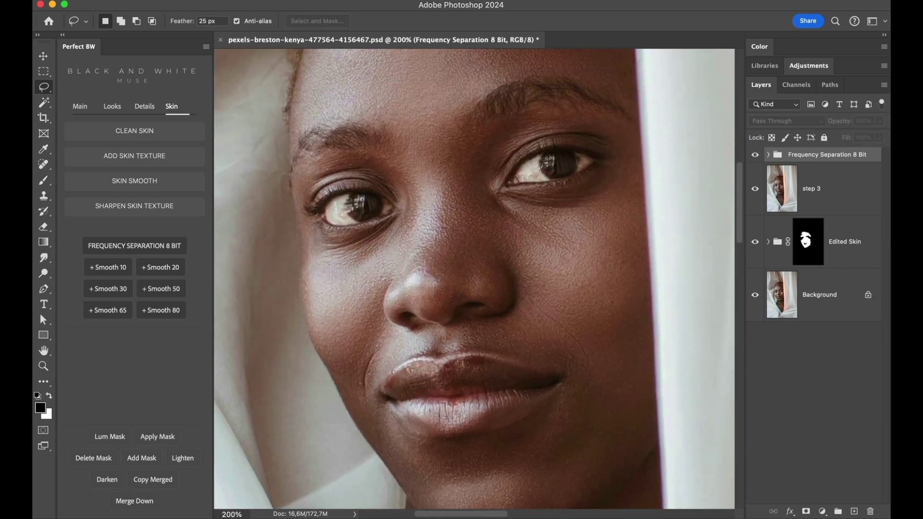
left_click(755, 155)
key("super+comma")
key("super+comma")
key("super+comma")
key("super+comma")
key("super+comma")
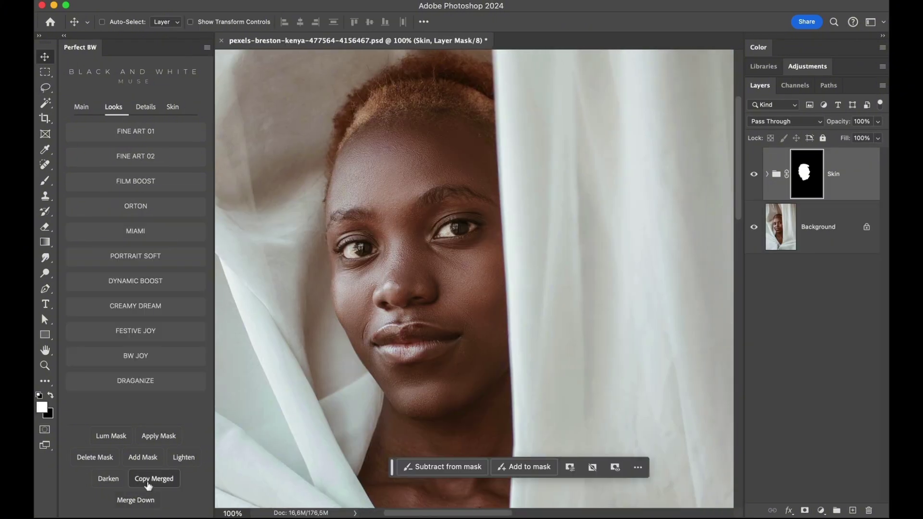
Step: Create a merged copy above the Skin group, apply the Fine Art 02 look, hide its layer, and reselect the Copy Merged layer
left_click(147, 481)
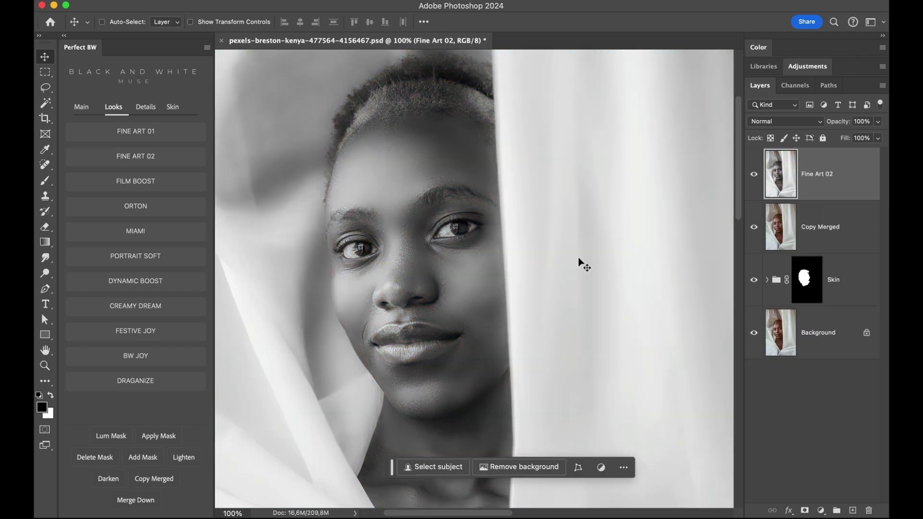
left_click(754, 174)
left_click(822, 227)
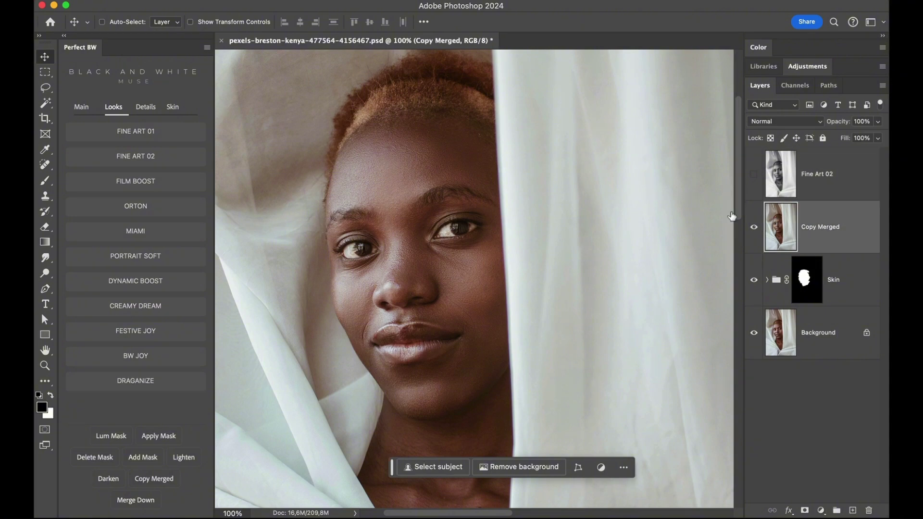
Step: Apply the Fine Art 01 look to the Copy Merged layer, hide the resulting layer, and reselect Copy Merged
left_click(169, 131)
left_click(754, 226)
left_click(817, 279)
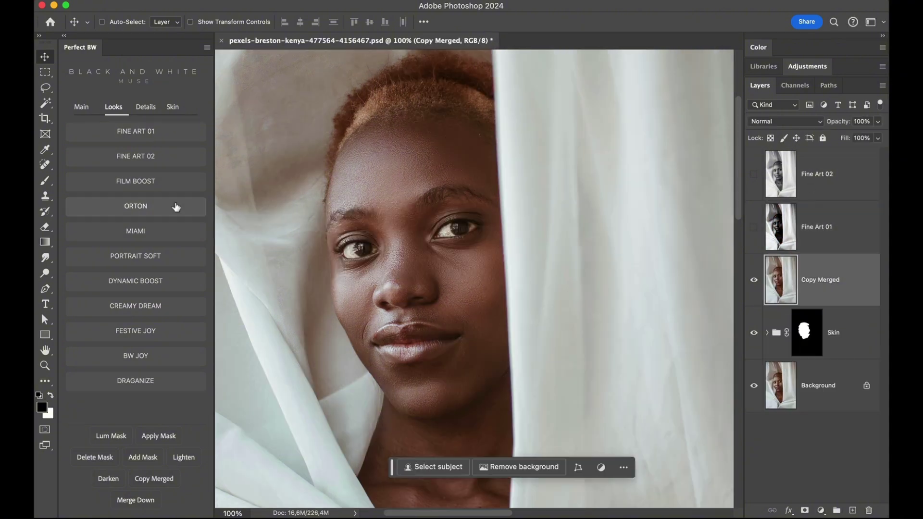
Step: Apply the Portrait Soft, Dynamic Boost and BW Joy looks from the Copy Merged layer, hiding the first two result layers
left_click(135, 256)
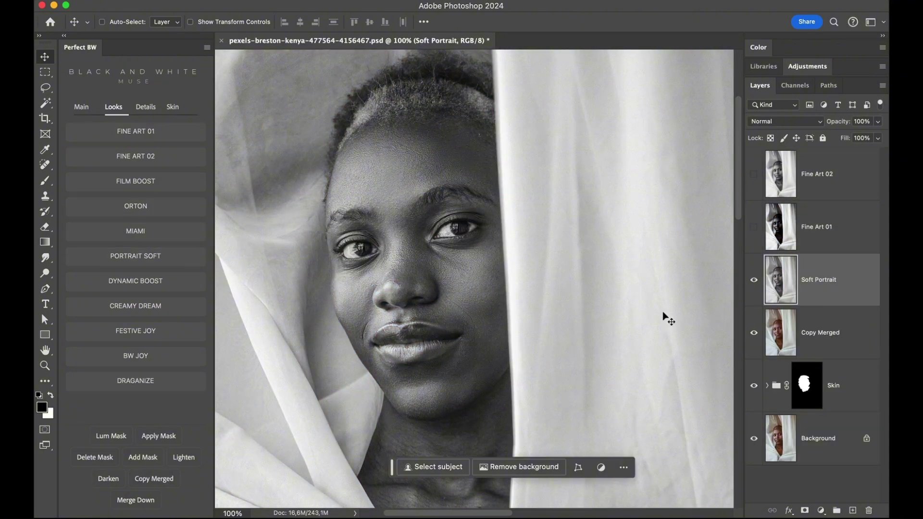
left_click(754, 280)
left_click(166, 281)
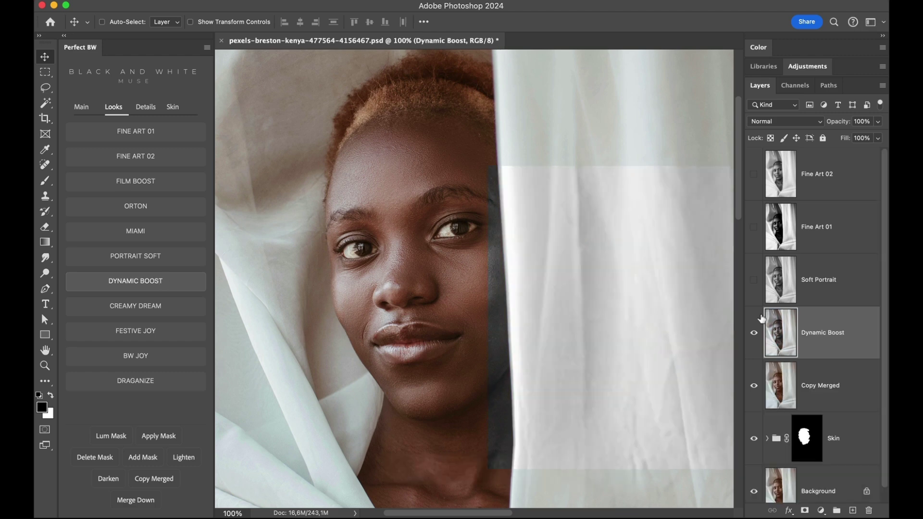
left_click(753, 331)
left_click(822, 385)
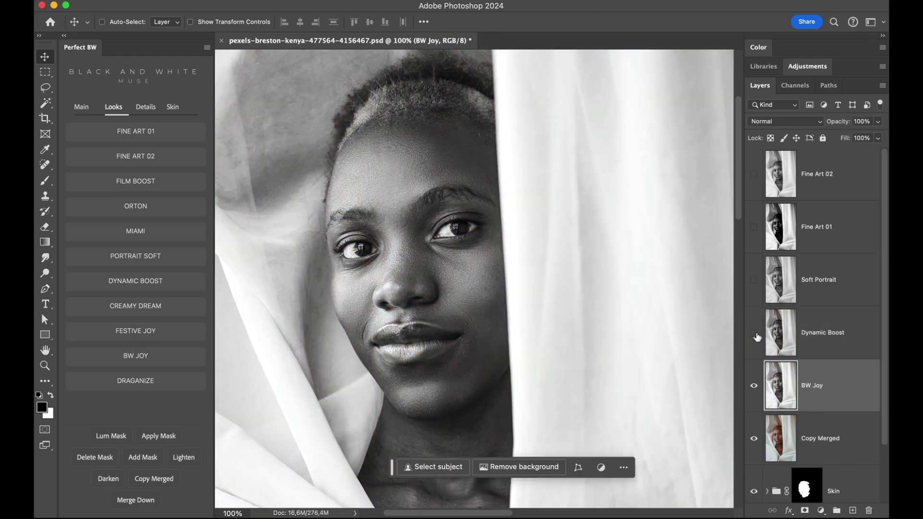
Step: Compare the black-and-white looks by showing the Dynamic Boost, Soft Portrait, Fine Art 01 and Fine Art 02 layers, then hiding them again
left_click(754, 333)
left_click(753, 280)
left_click(753, 228)
left_click(754, 174)
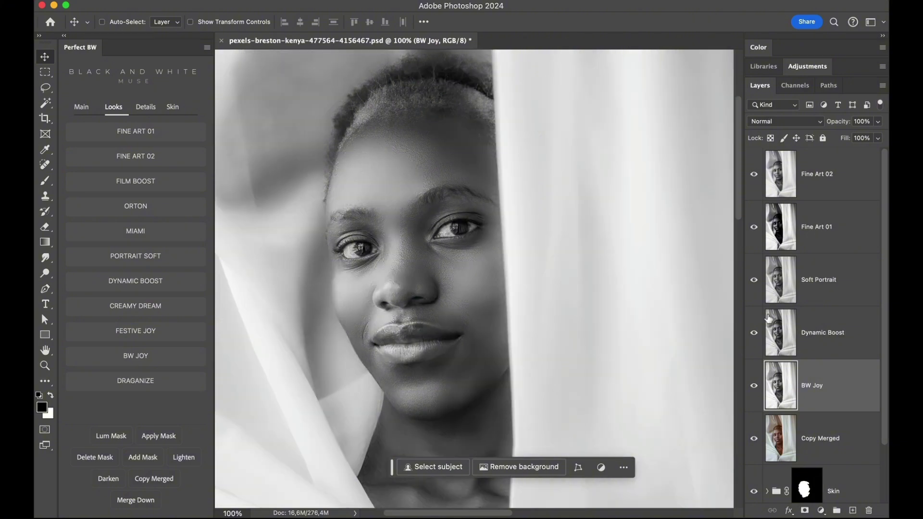
left_click_drag(756, 280, 754, 173)
left_click_drag(755, 388, 755, 335)
left_click(755, 388)
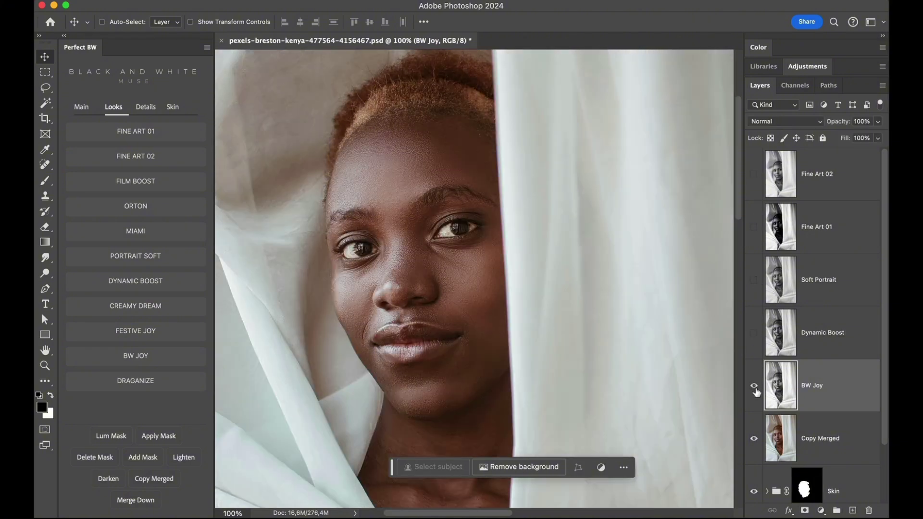